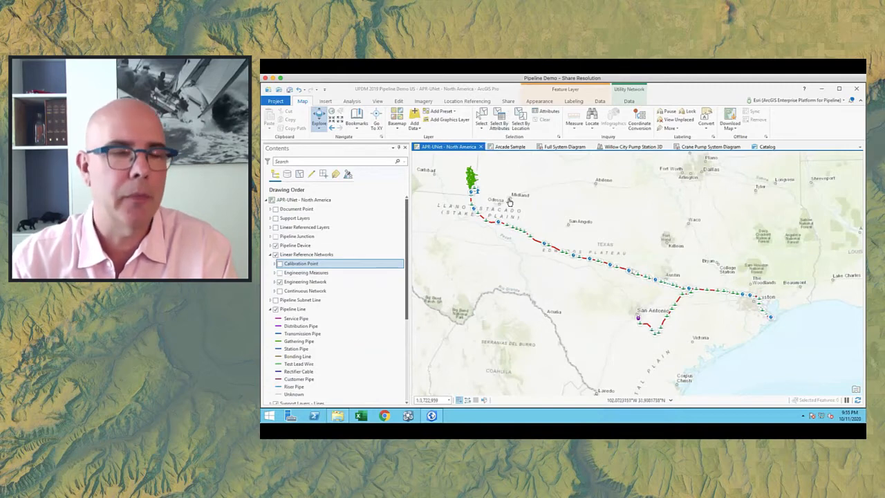
Step: Open the Arcade Sample map and zoom to the pipeline station using a saved bookmark
left_click(506, 150)
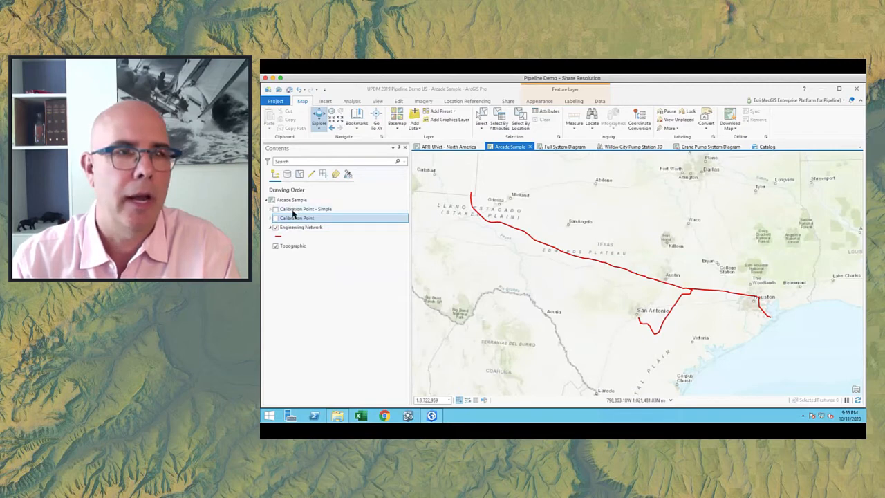
left_click(293, 210, "ctrl")
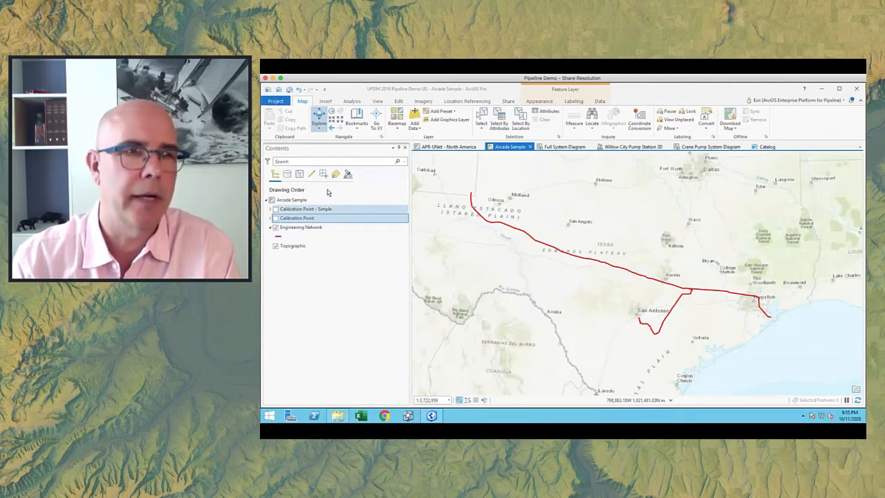
left_click(398, 129)
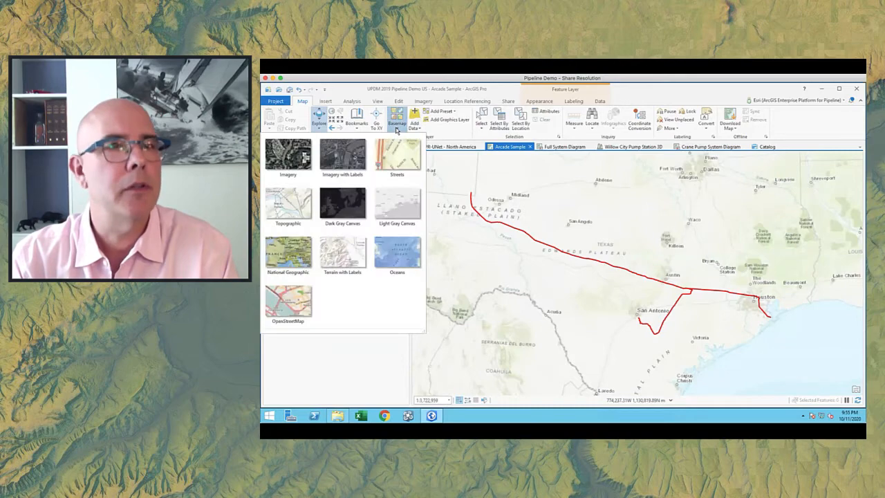
left_click(360, 127)
left_click(332, 197)
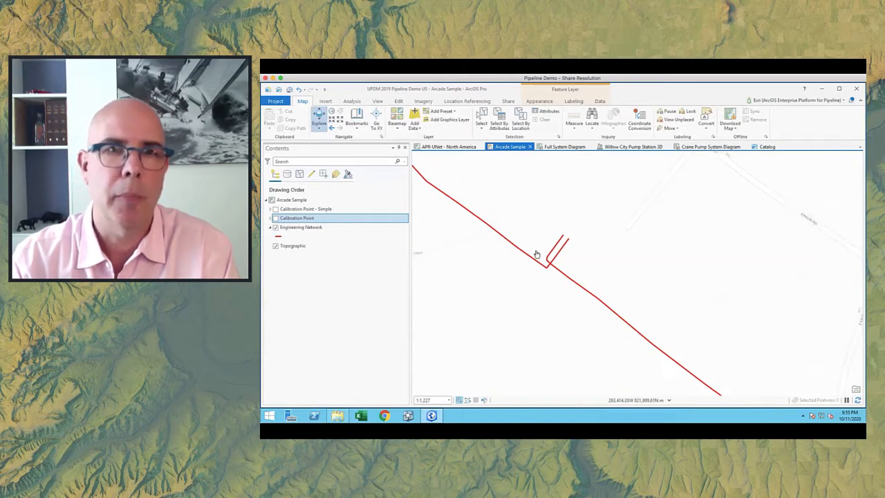
Step: Change the basemap to Imagery and view the station and the pipeline running southeast of it
left_click(395, 132)
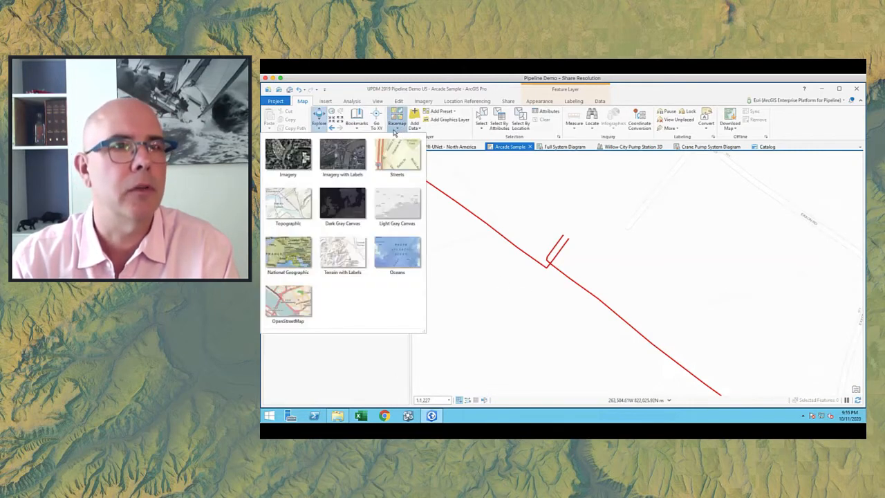
left_click(288, 158)
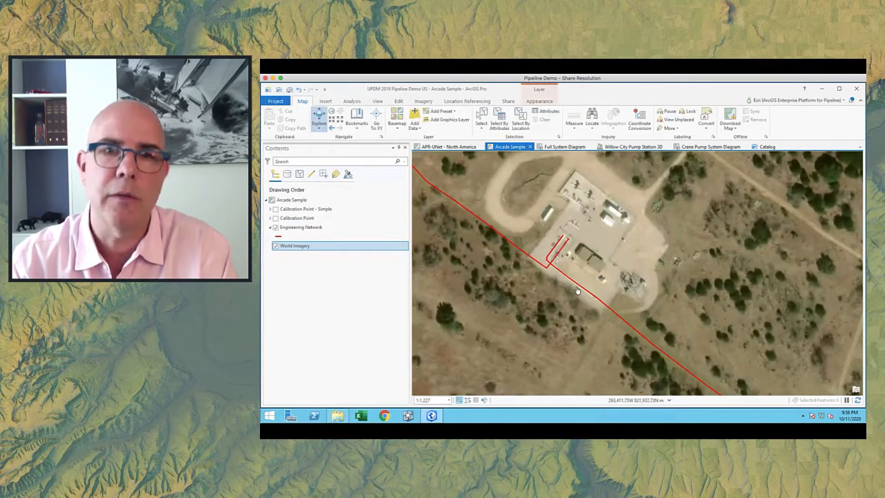
left_click_drag(665, 278, 630, 239)
scroll(623, 258, "up", 1)
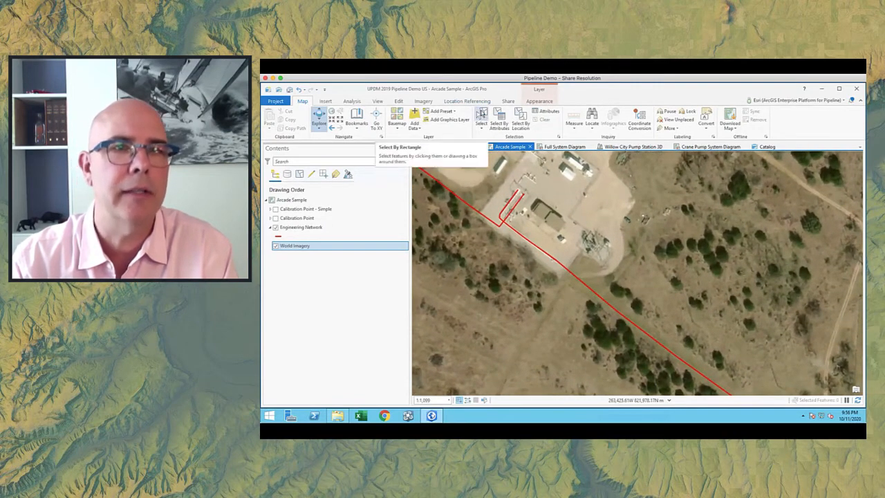
Step: Inspect the attributes and vertex geometry of the Engineering Network line running southeast from the station, and clear the selection
left_click(297, 227)
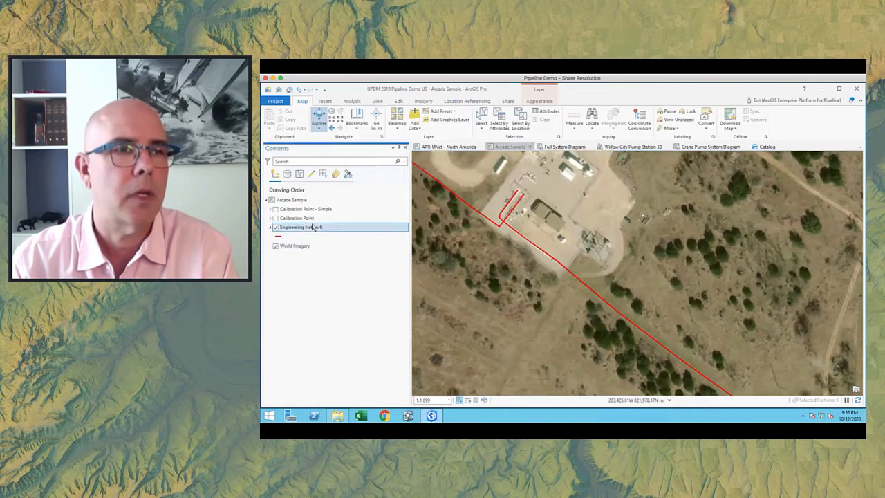
left_click(481, 114)
left_click(560, 261)
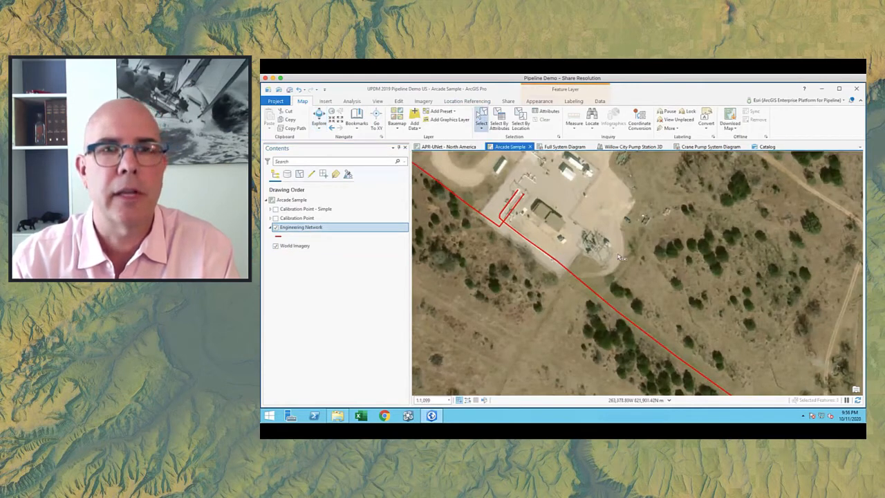
left_click(549, 114)
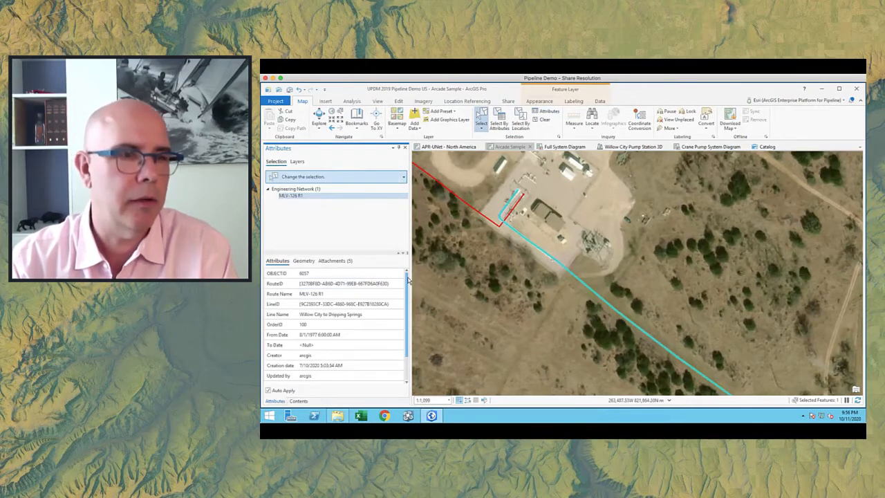
mouse_move(407, 279)
left_mouse_down()
mouse_move(408, 315)
mouse_move(407, 275)
left_mouse_up()
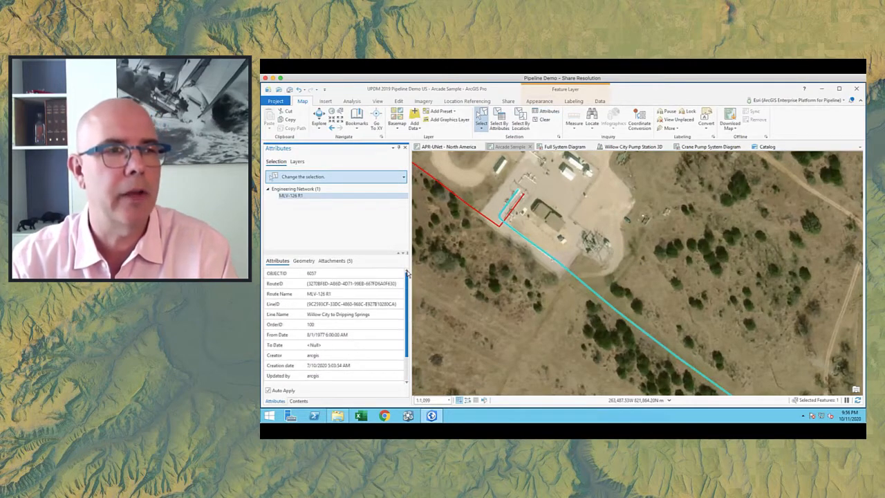
left_click(304, 261)
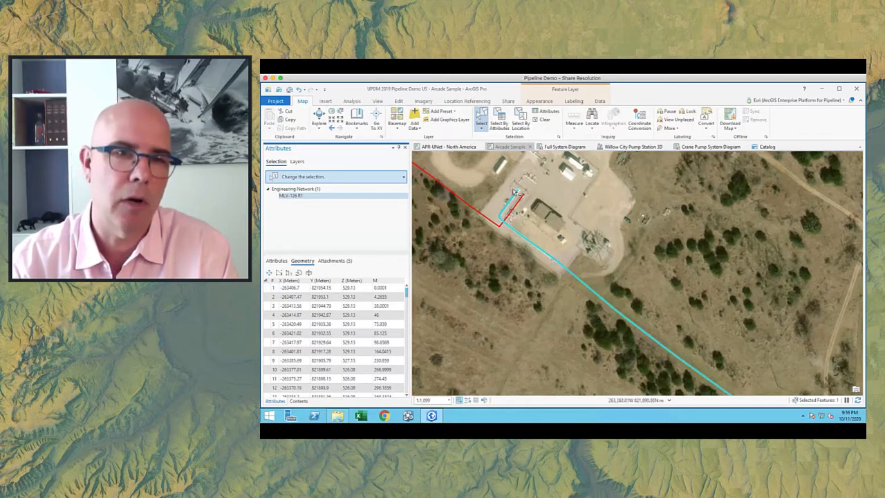
left_click(405, 148)
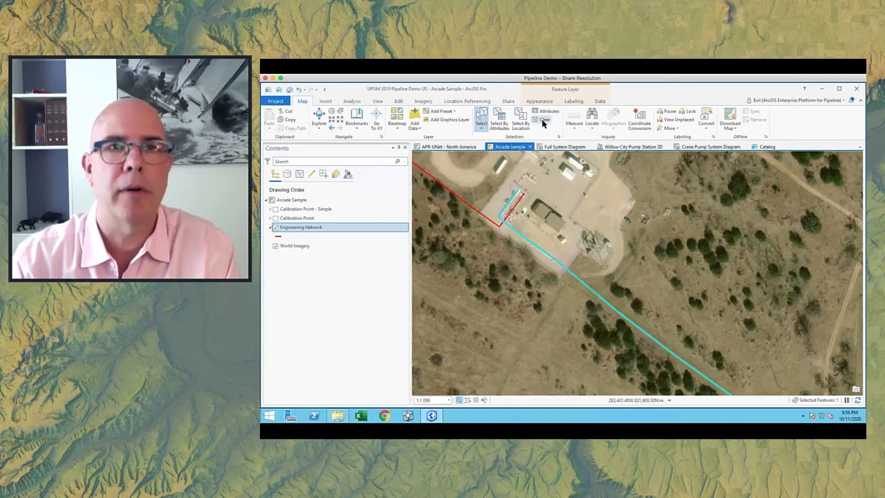
left_click(545, 119)
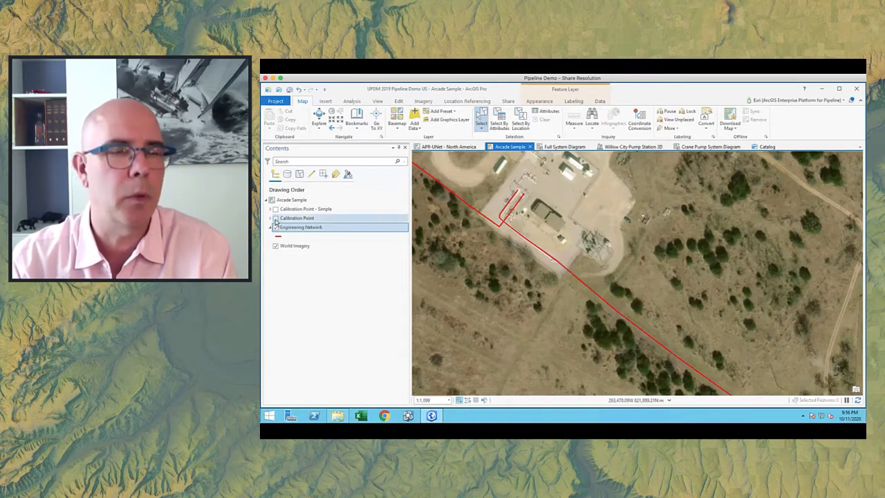
Step: Turn on the Calibration Point - Simple layer and change the basemap to Topographic
left_click(275, 220)
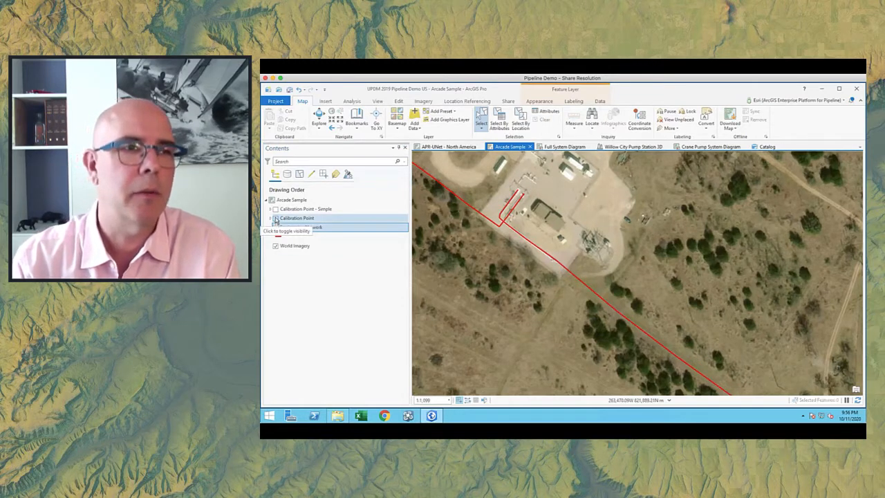
left_click(276, 210)
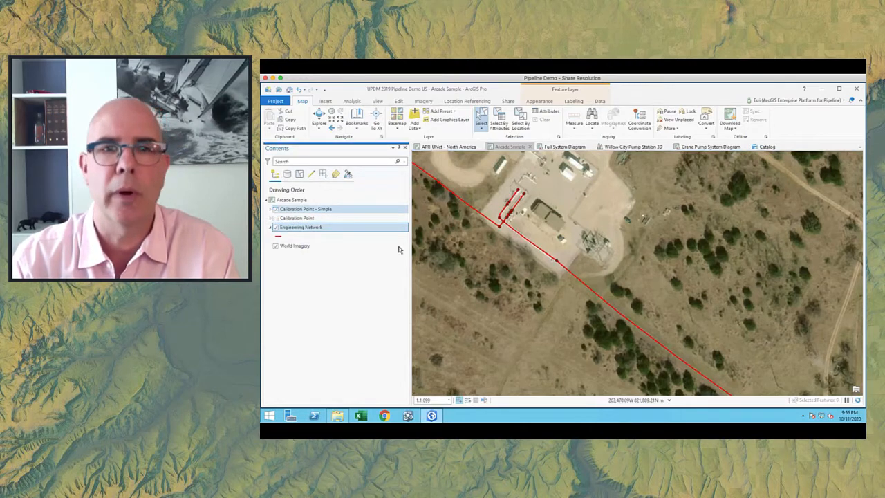
left_click(397, 129)
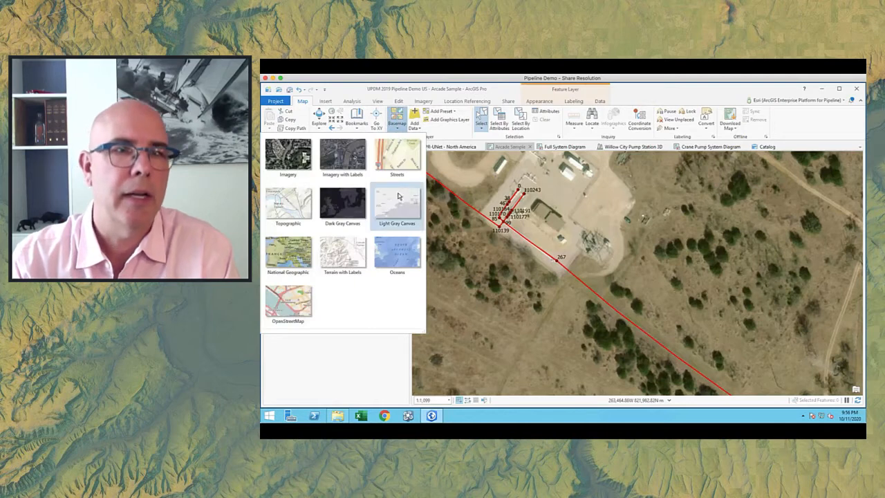
left_click(291, 204)
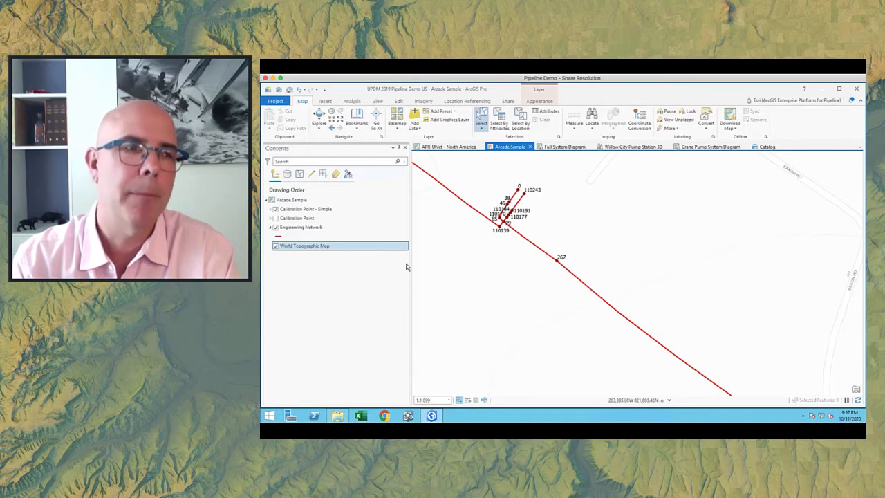
Step: Review the labeling settings of the Calibration Point - Simple layer
left_click(309, 210)
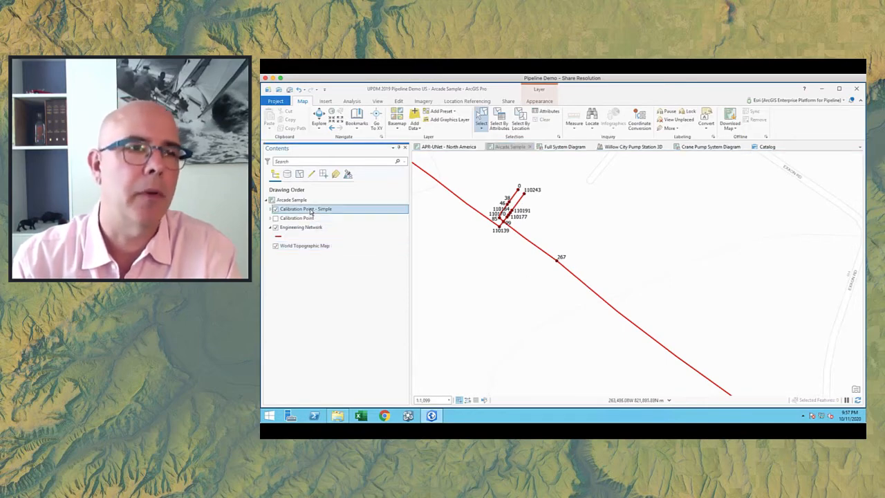
left_click(569, 102)
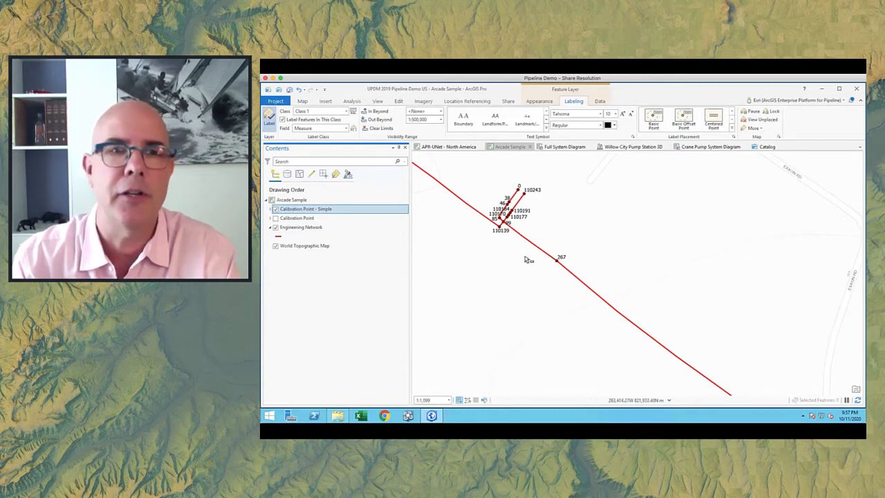
Step: Hide the Calibration Point - Simple layer and display the Calibration Point layer with its station labels
left_click(275, 209)
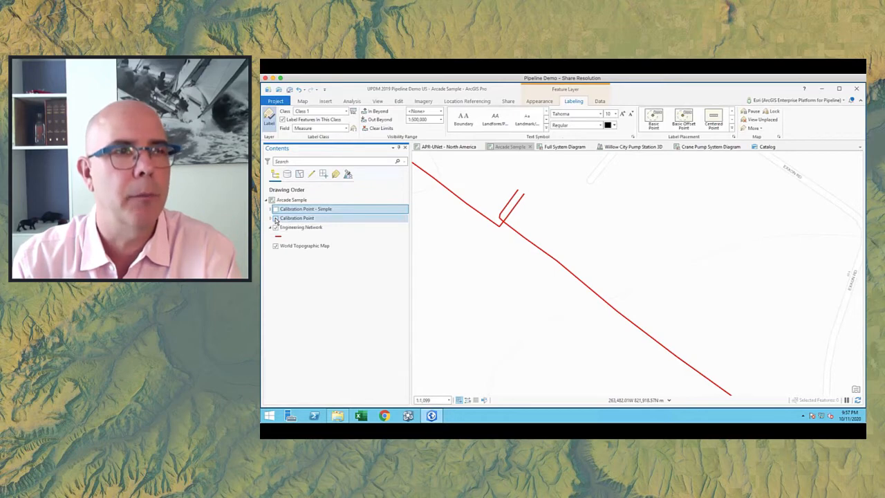
left_click(275, 218)
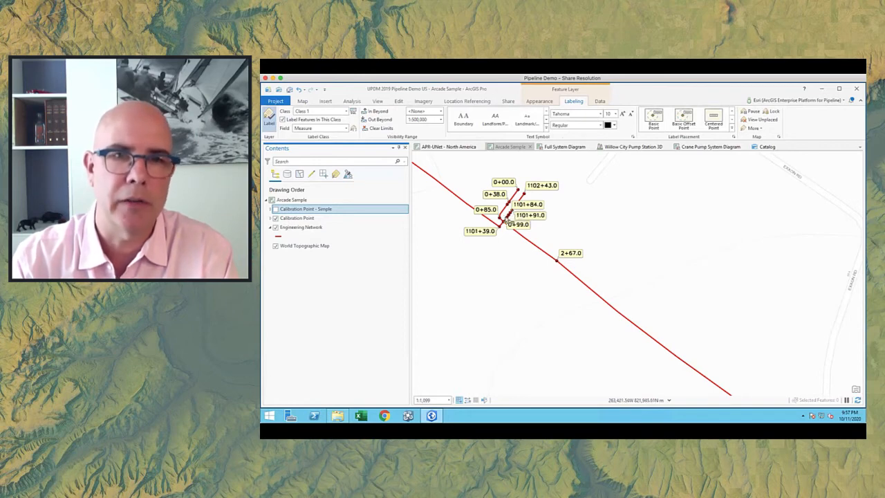
scroll(510, 217, "up", 1)
scroll(510, 218, "up", 2)
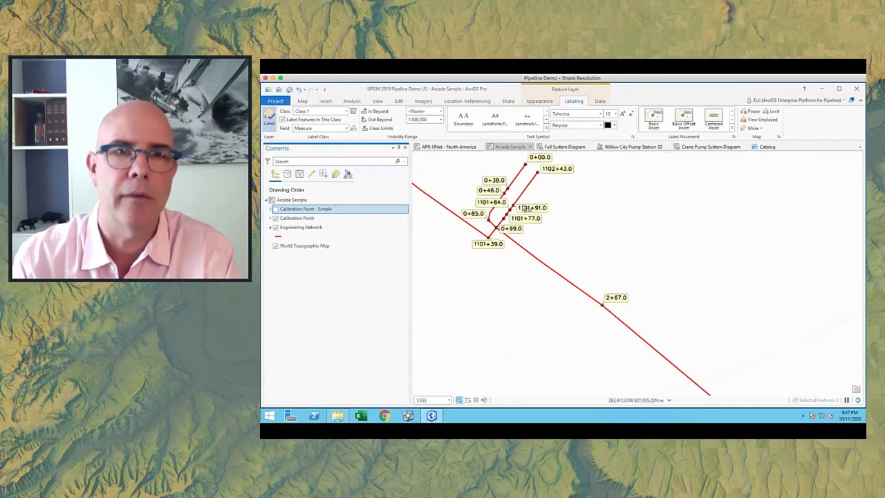
scroll(560, 268, "down", 1)
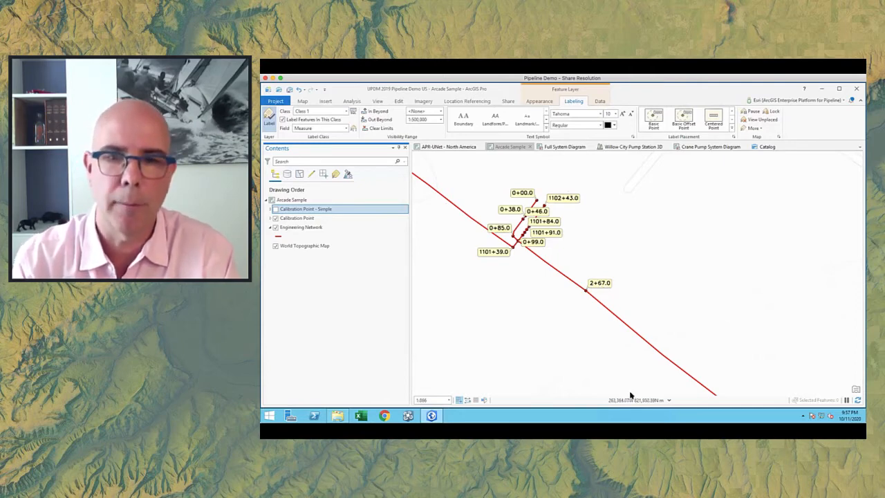
Step: Compare the label field settings of the Calibration Point and Calibration Point - Simple layers
left_click(303, 219)
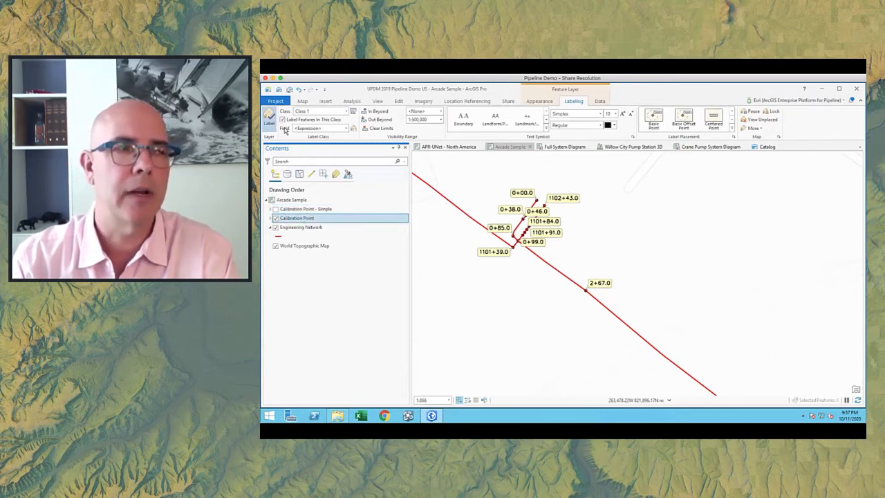
left_click(311, 209)
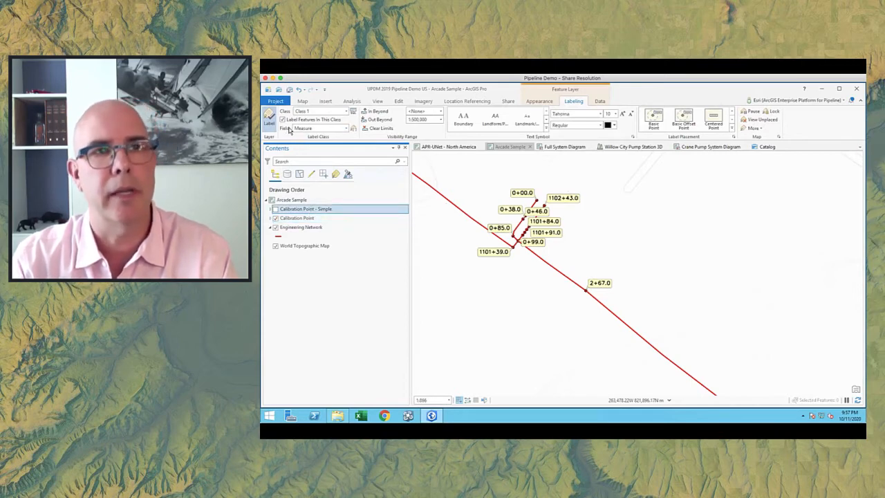
Step: Open the Calibration Point layer's label expression and review its available languages and Arcade script
left_click(298, 218)
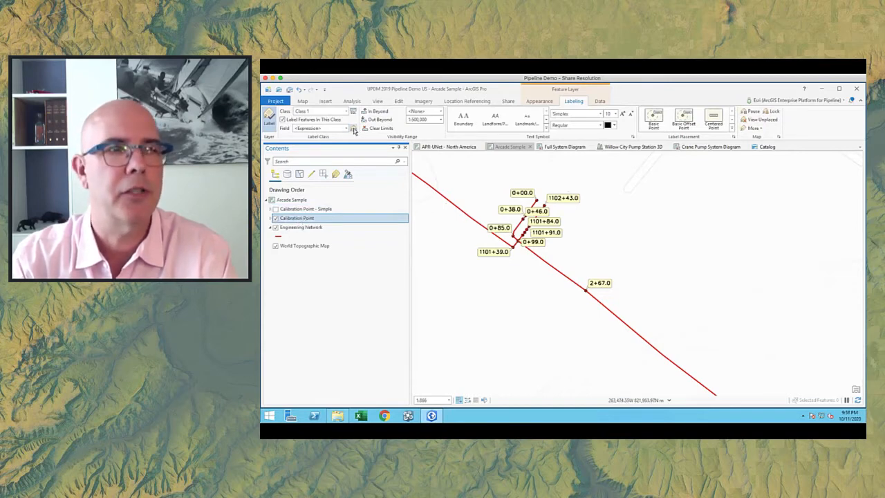
left_click(353, 129)
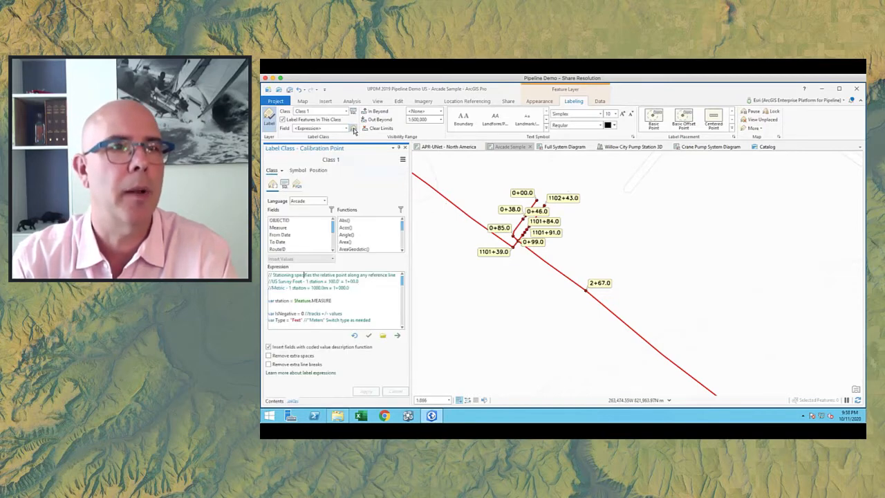
left_click(324, 201)
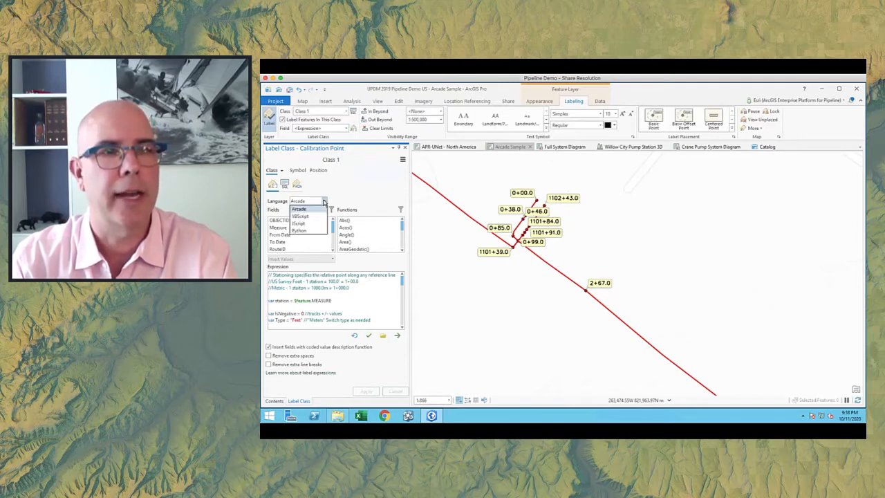
left_click(324, 201)
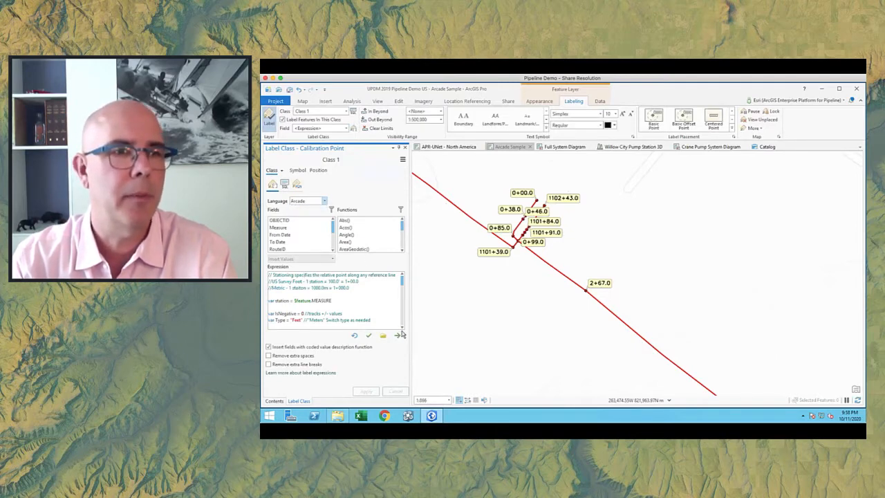
mouse_move(402, 281)
left_mouse_down()
mouse_move(401, 320)
mouse_move(406, 282)
left_mouse_up()
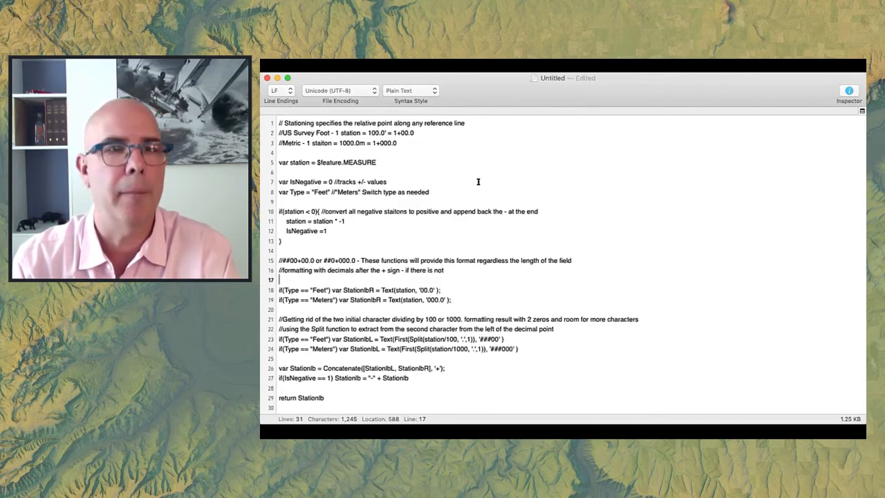
Step: Review the Arcade stationing script in the plain-text editor and copy the whole script
scroll(477, 181, "down", 1)
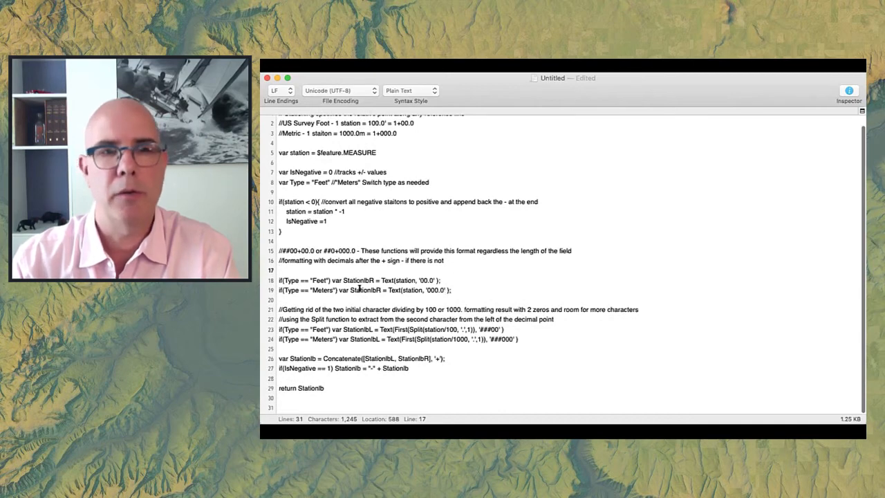
scroll(352, 277, "up", 1)
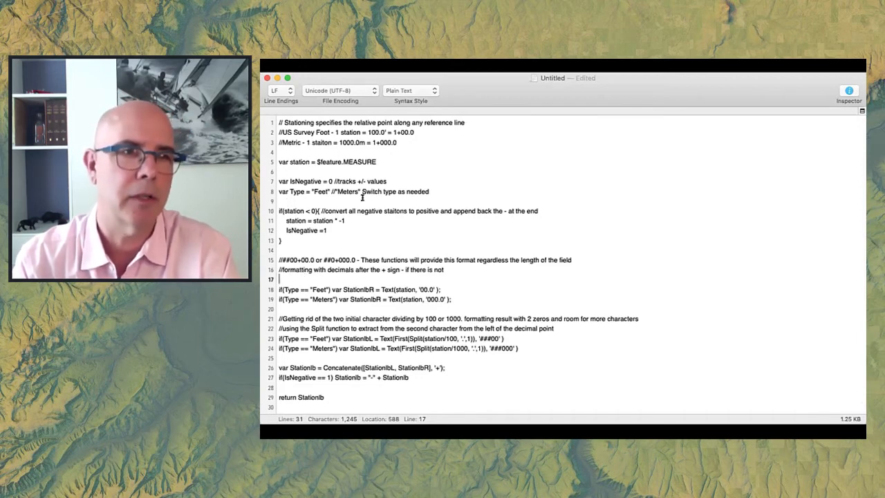
left_click_drag(278, 117, 476, 406)
right_click(354, 208)
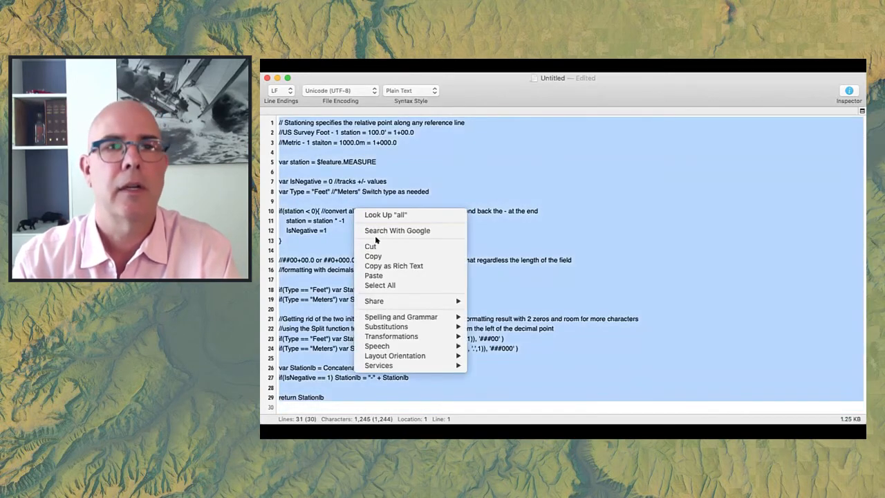
left_click(371, 247)
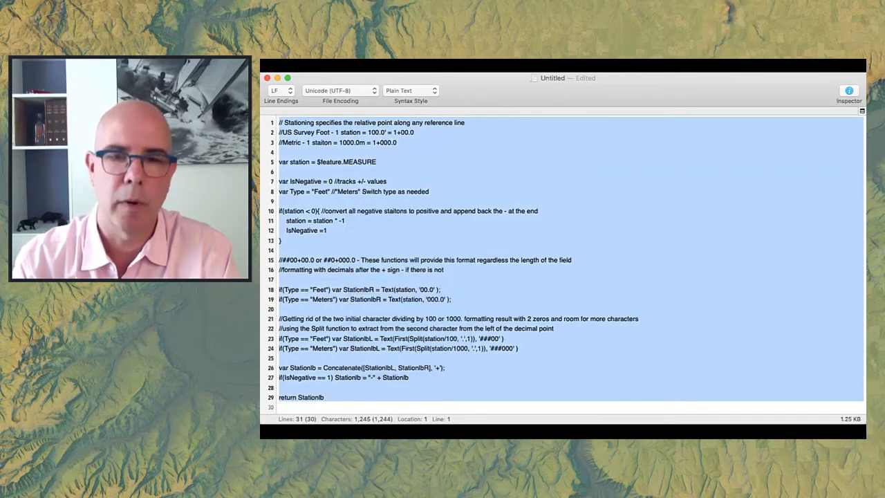
Step: Switch back to ArcGIS Pro, inspect the $feature.MEASURE reference in the label expression, and close the Label Class pane
key("super+Tab")
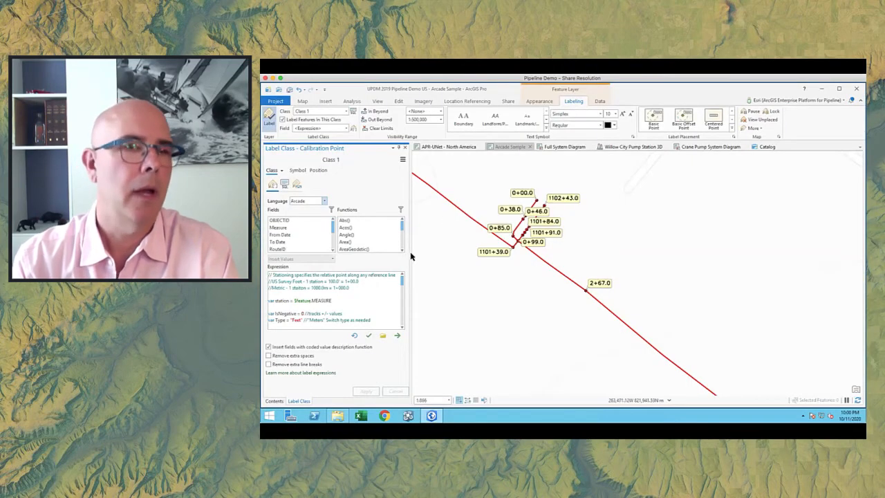
left_click(373, 289)
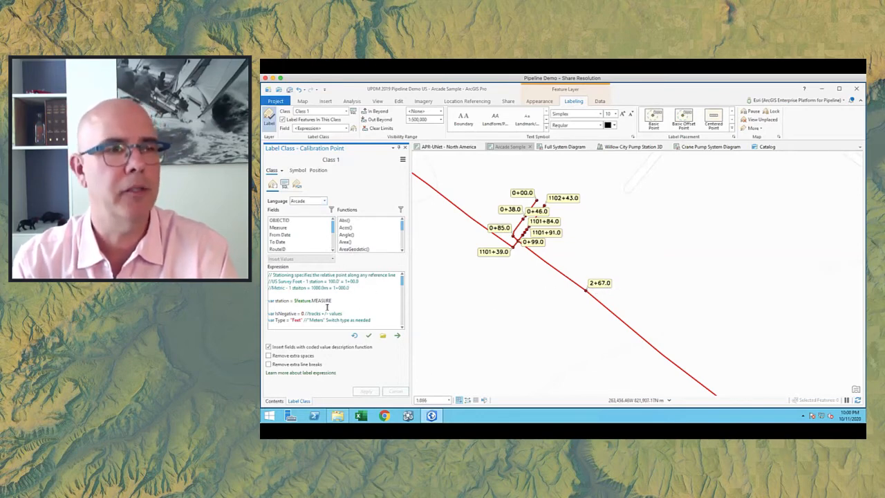
left_click_drag(295, 301, 334, 300)
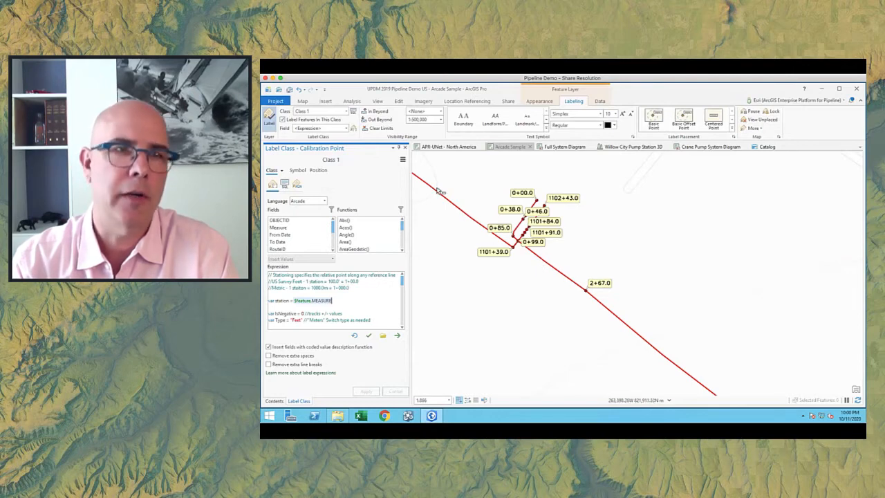
left_click(406, 148)
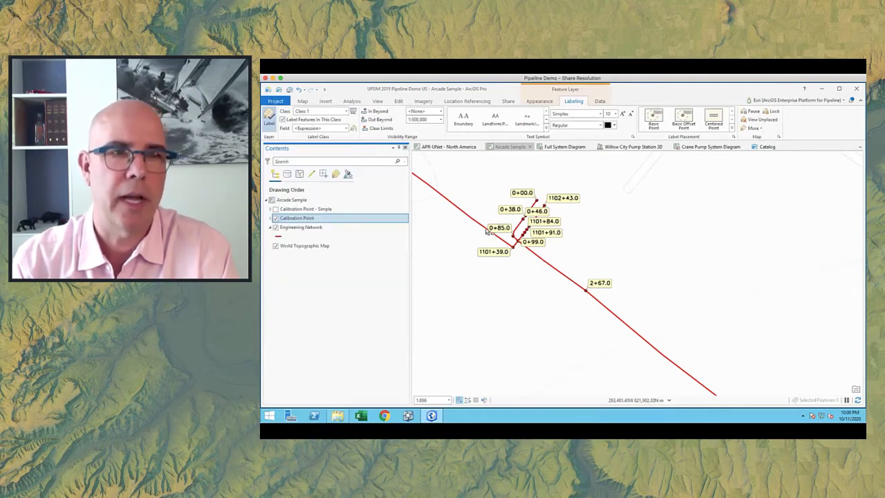
Step: Examine the station labels along the pipeline southeast of the calibration point cluster
left_click(302, 102)
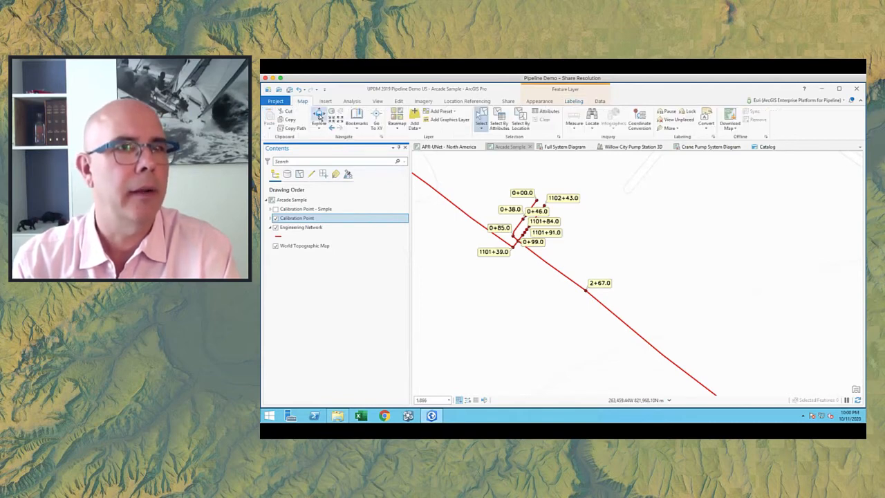
left_click(319, 116)
scroll(610, 281, "down", 2)
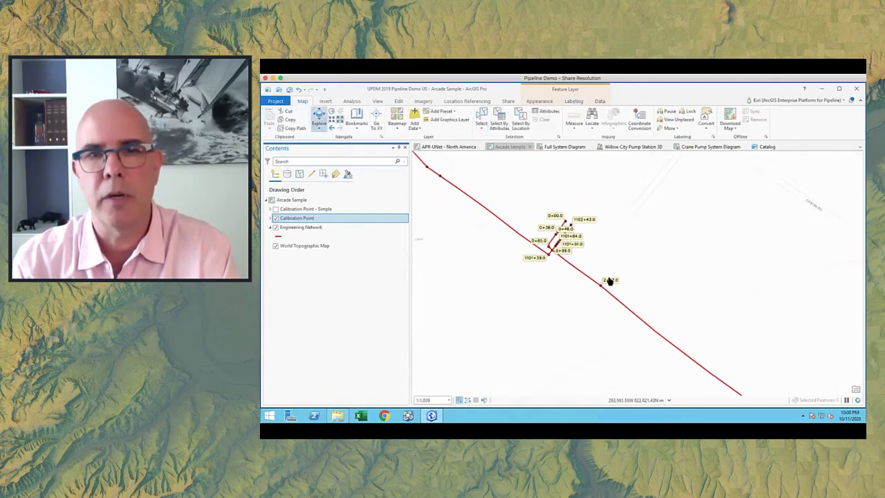
left_click_drag(643, 296, 532, 209)
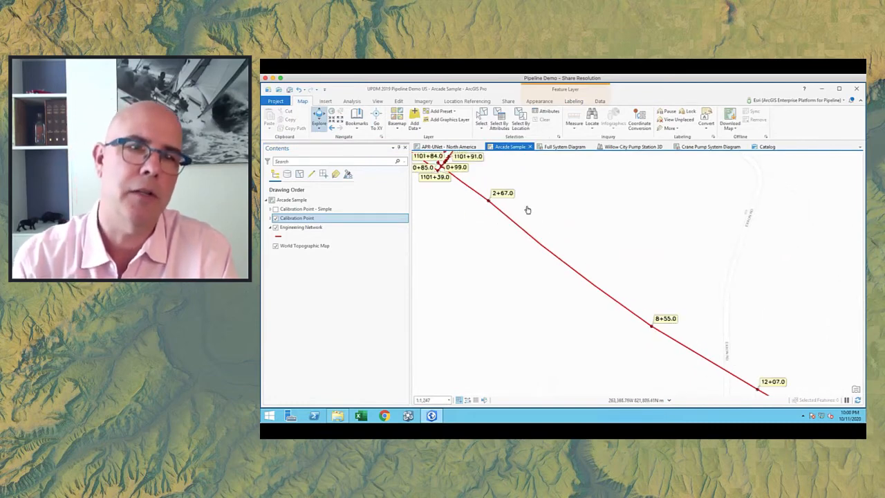
left_click_drag(528, 209, 534, 241)
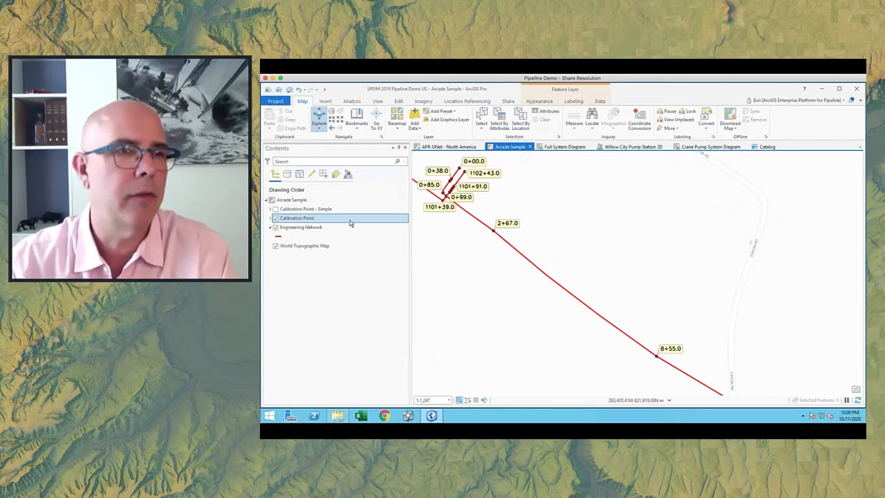
Step: Hide the Calibration Point layer and allow symbol property connections in the Engineering Network layer's symbology
left_click(276, 218)
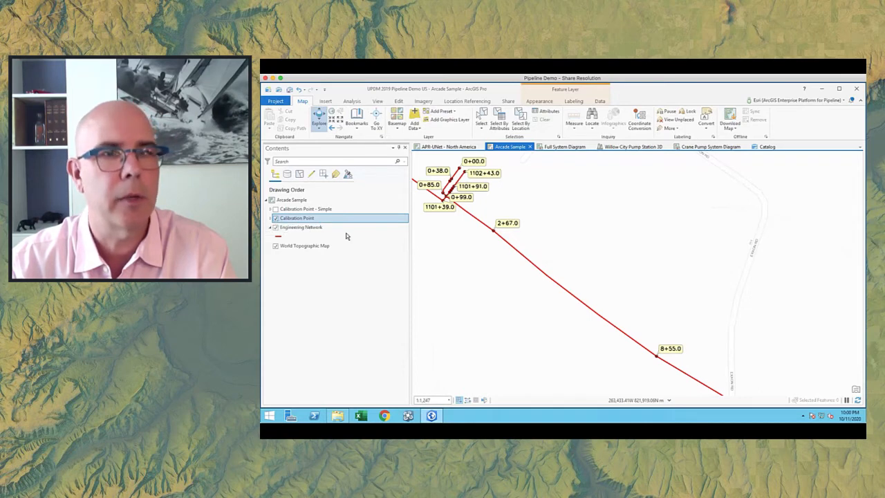
left_click_drag(526, 212, 528, 199)
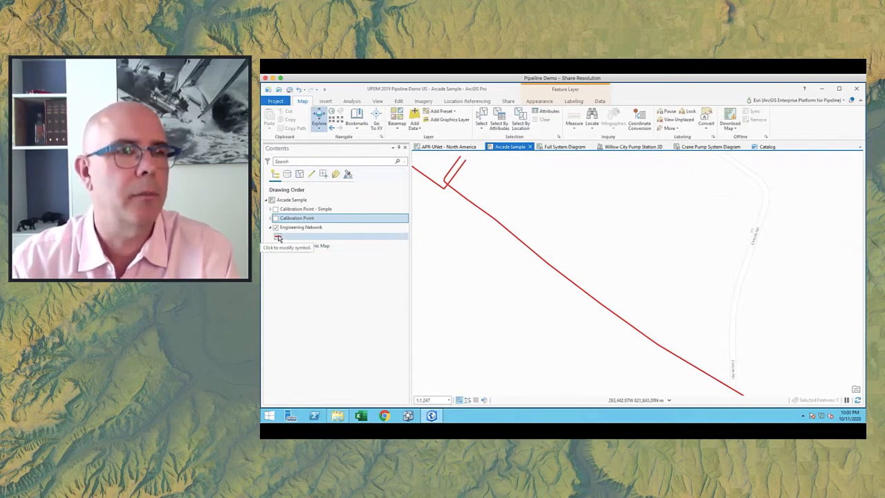
left_click(290, 229)
right_click(290, 229)
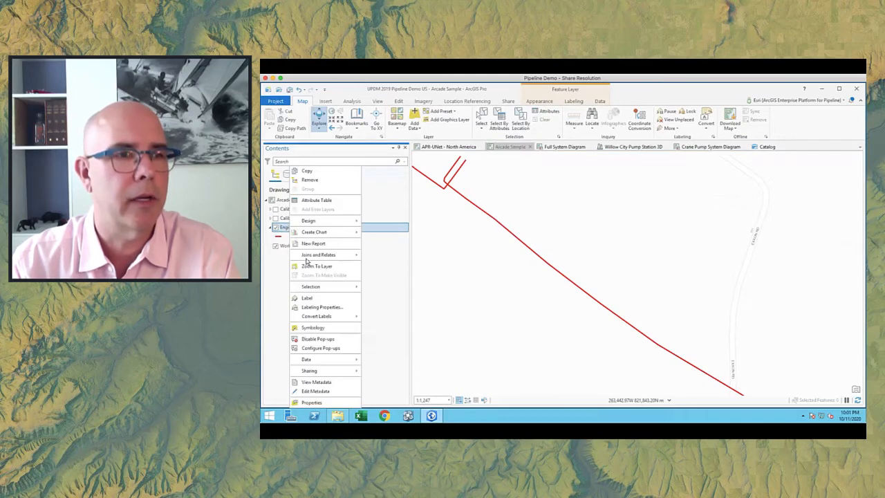
left_click(323, 329)
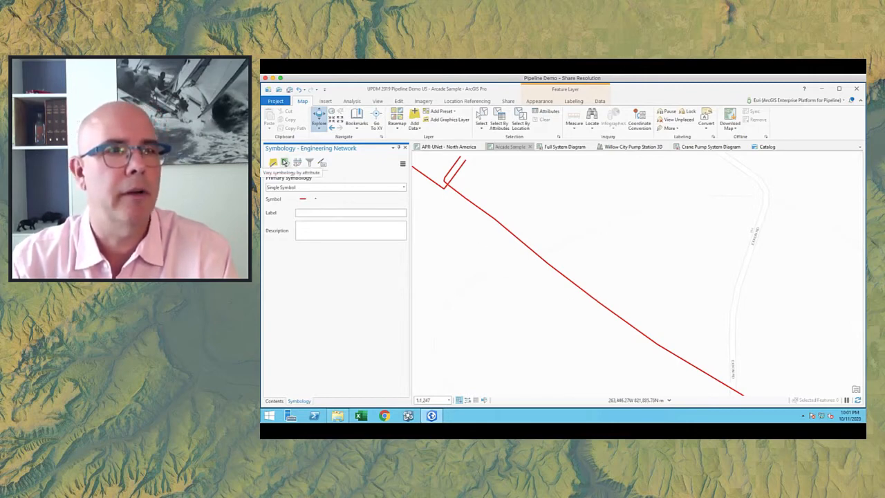
left_click(284, 162)
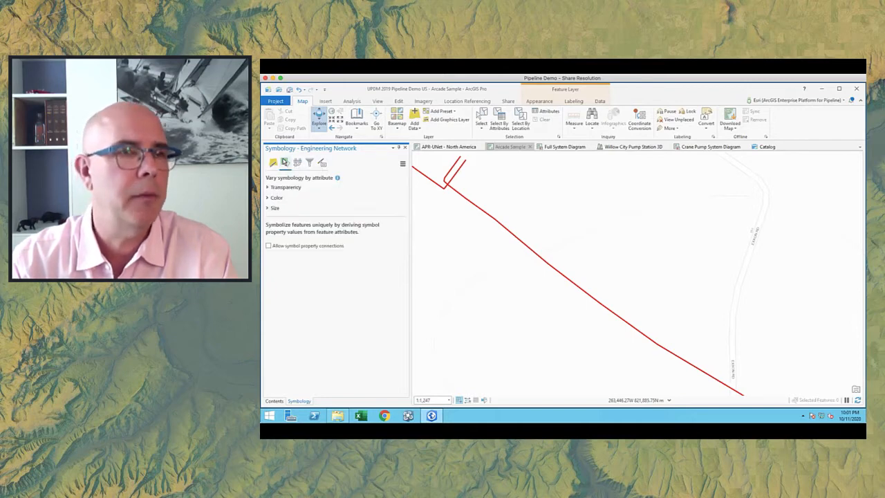
left_click(268, 246)
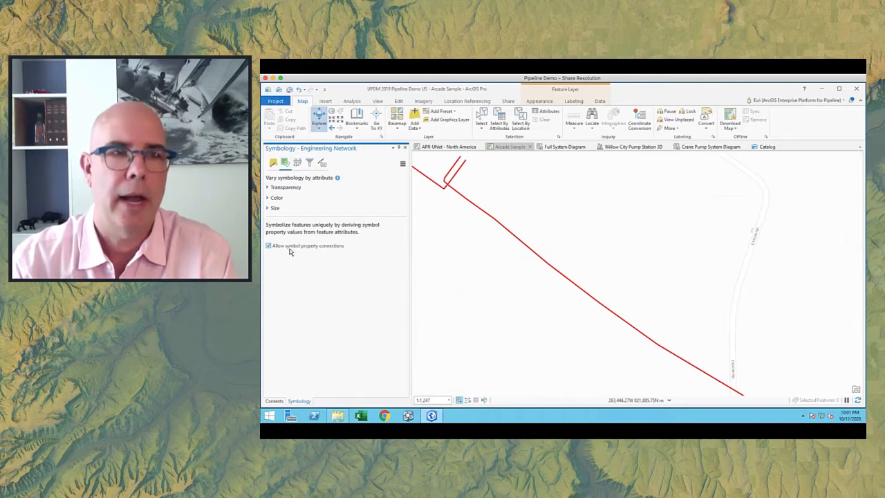
Step: Add a marker layer to the Engineering Network line symbol's structure
left_click(274, 164)
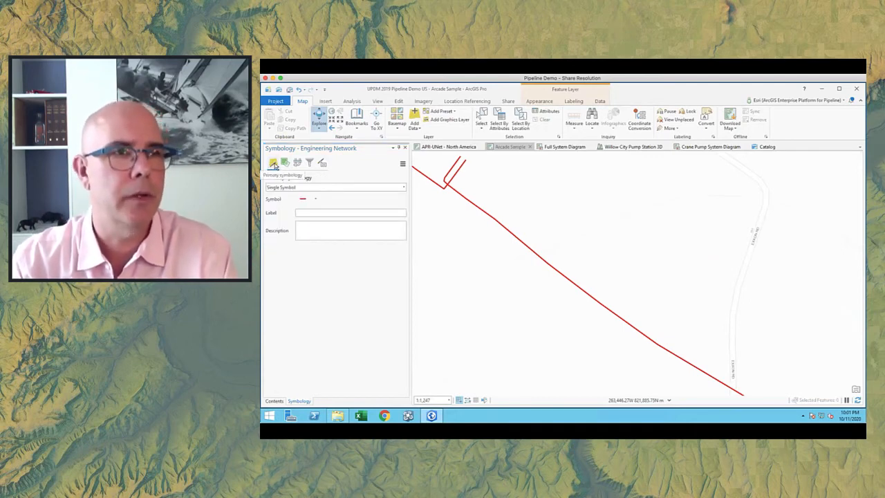
left_click(303, 199)
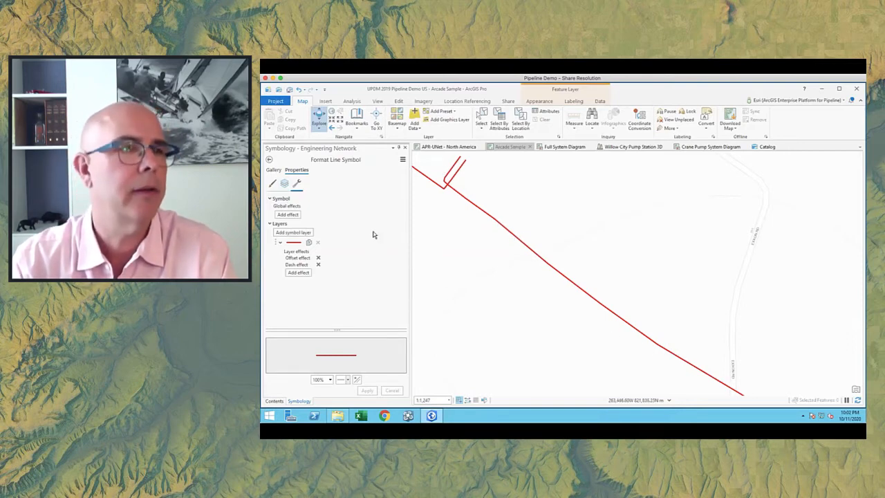
left_click(302, 235)
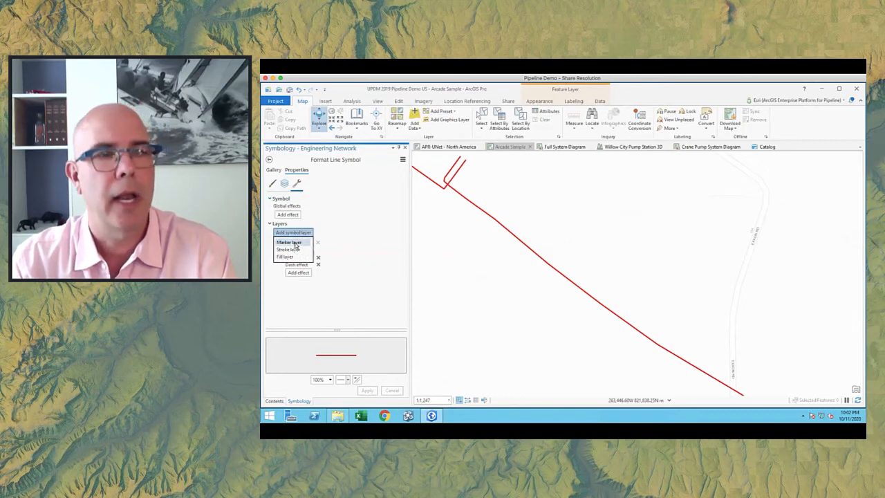
left_click(295, 243)
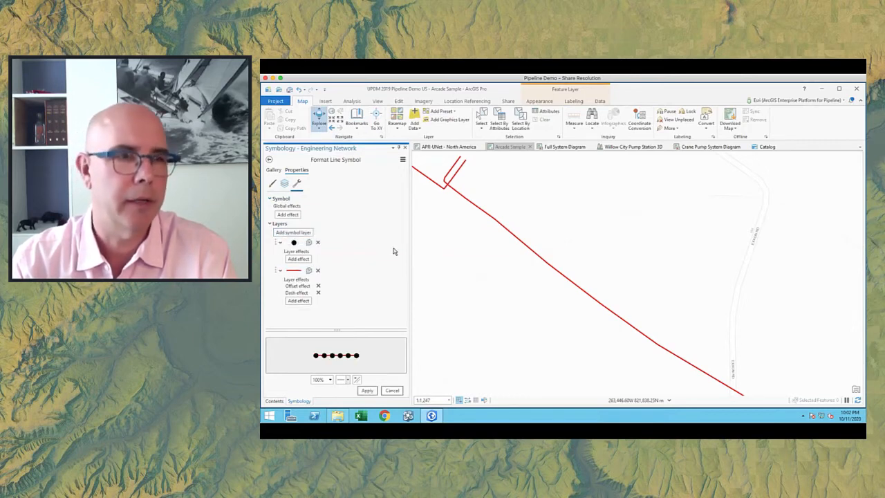
Step: Change the new shape marker's form to the tick mark with text and apply it to the line
left_click(284, 185)
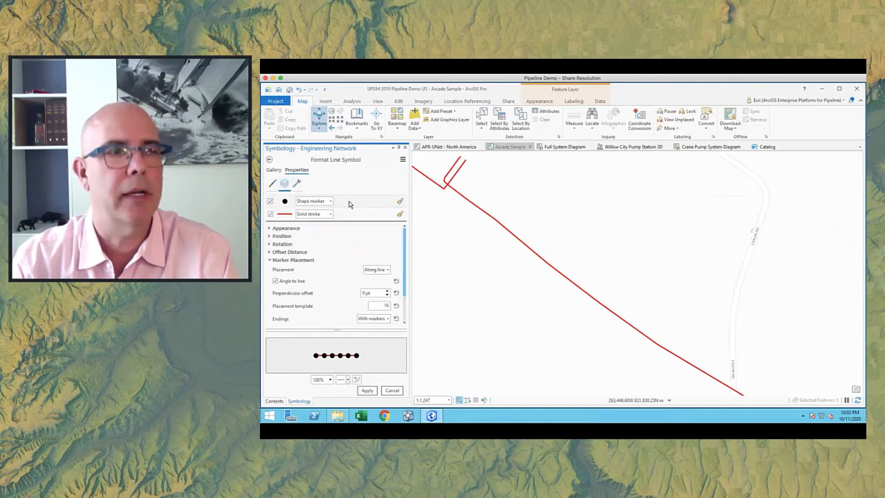
left_click(270, 228)
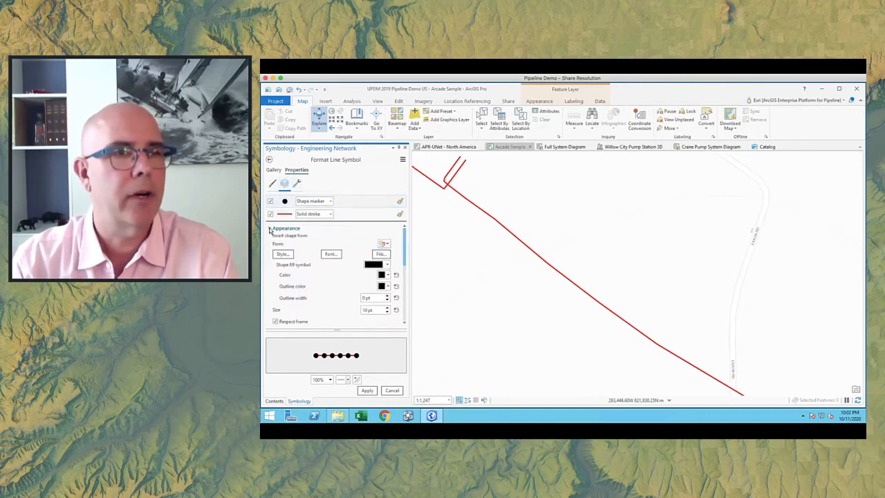
left_click(385, 244)
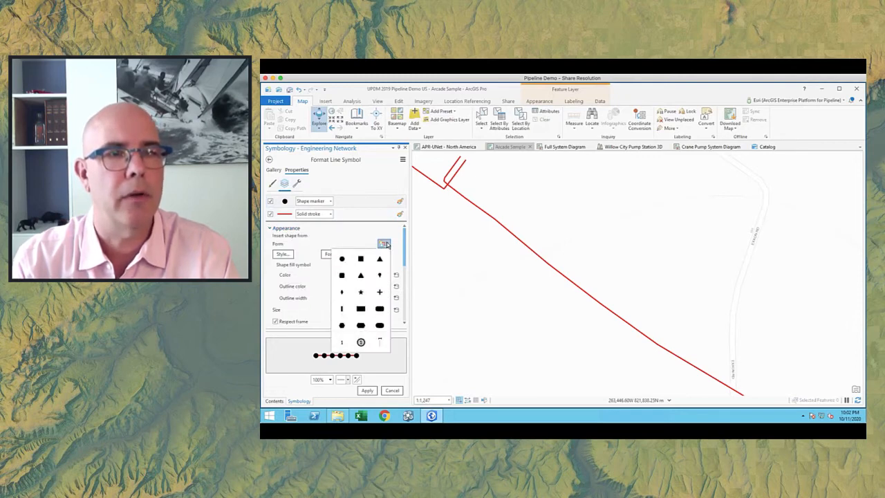
left_click(381, 341)
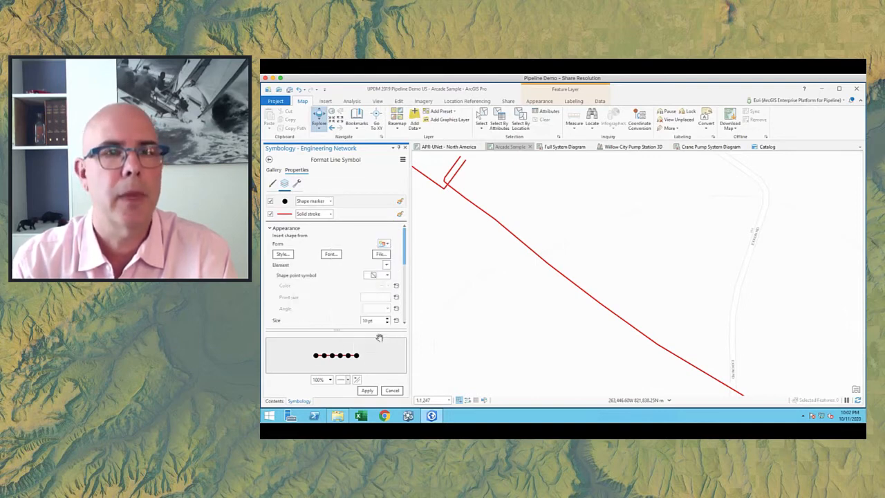
left_click(366, 391)
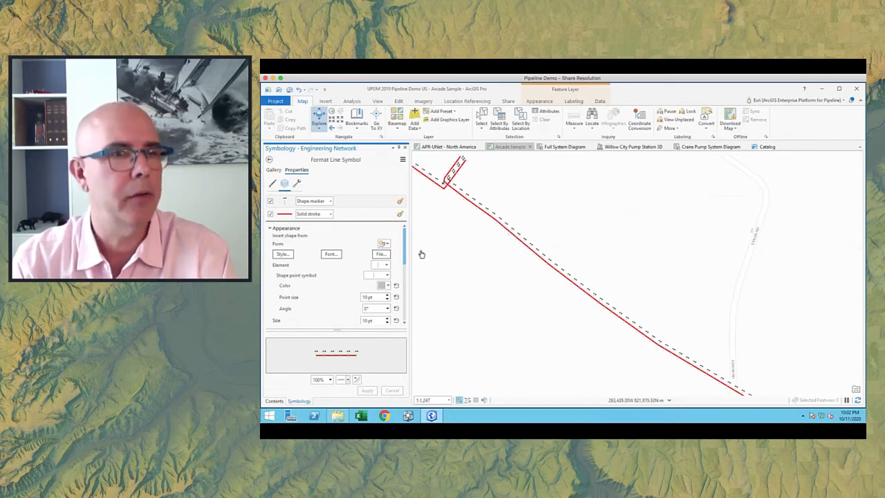
Step: Place the tick markers at measured units with an interval of 500 and apply the change
left_click(269, 228)
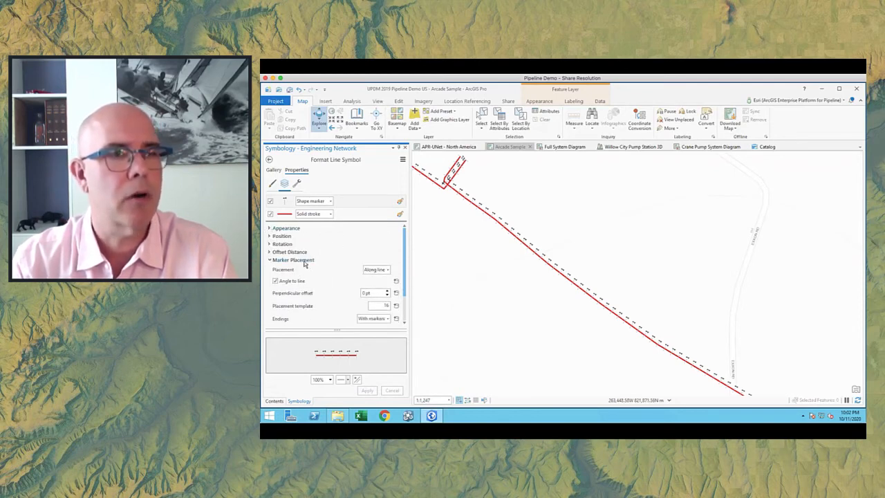
scroll(388, 269, "down", 2)
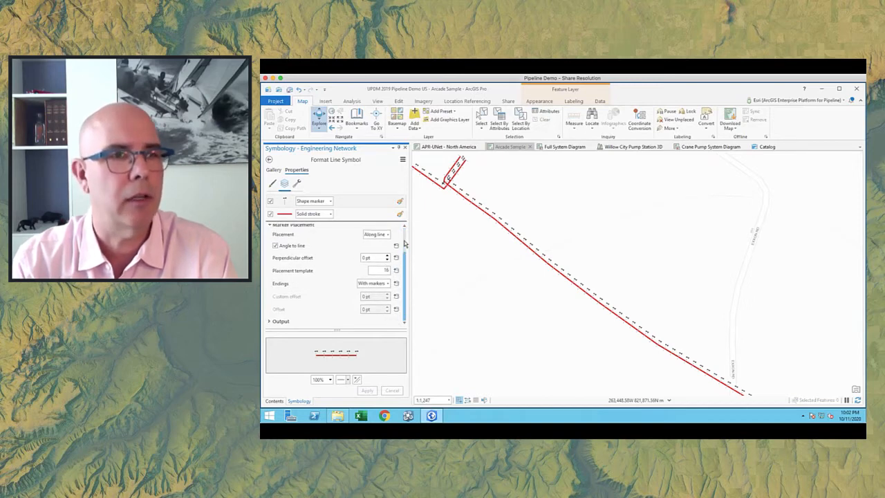
scroll(386, 263, "up", 2)
left_click(388, 270)
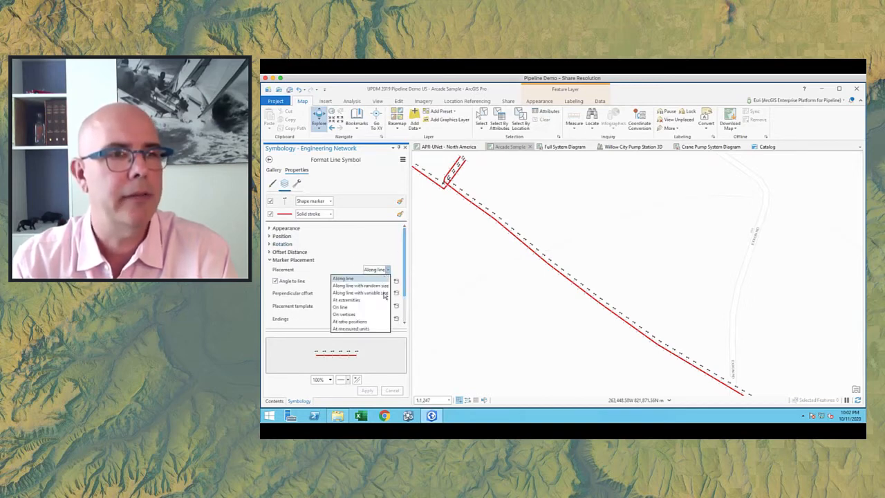
left_click(367, 329)
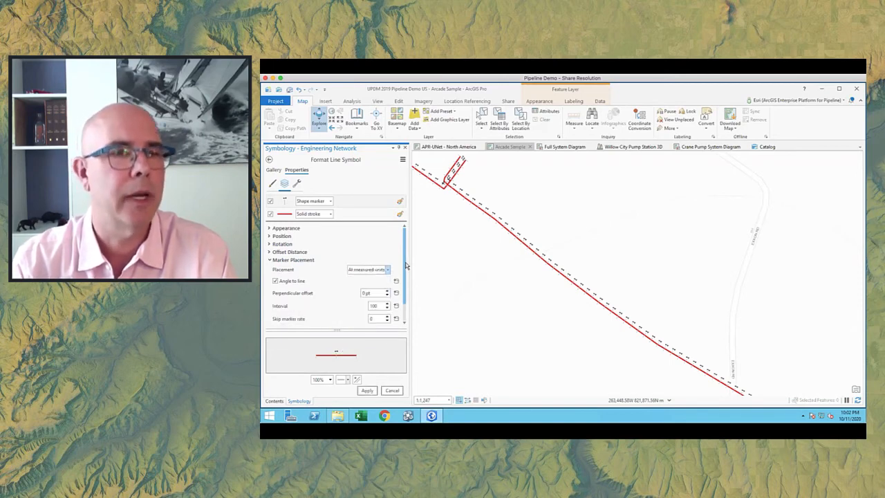
left_click_drag(406, 265, 405, 279)
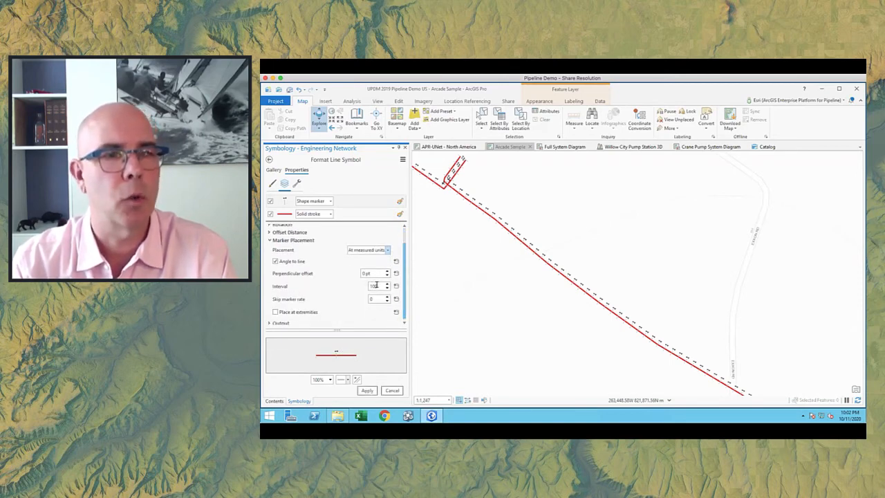
double_click(374, 286)
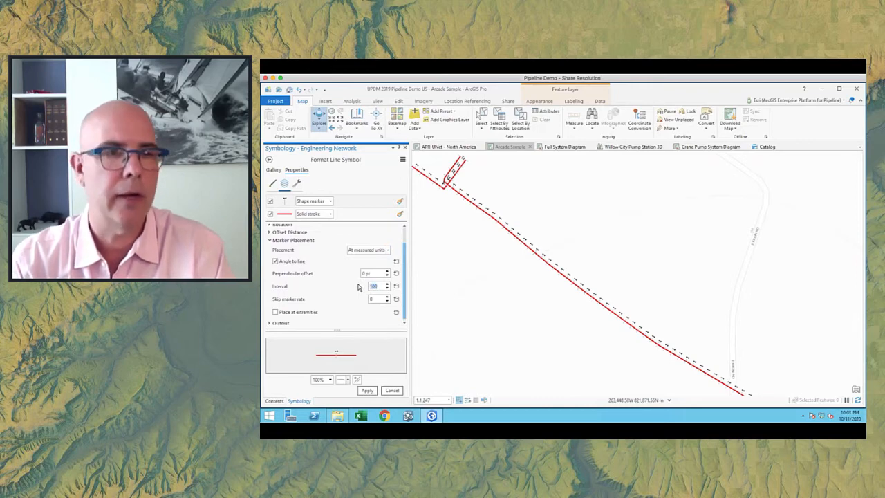
type("500")
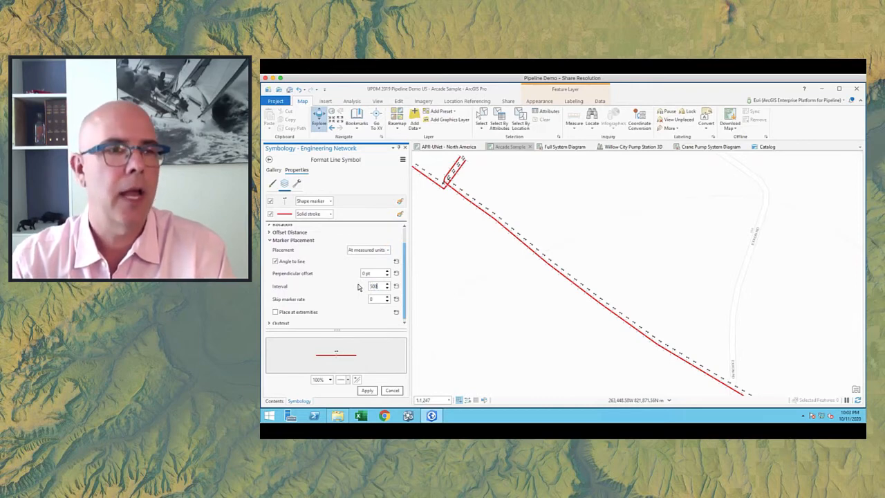
left_click(367, 391)
left_click(369, 391)
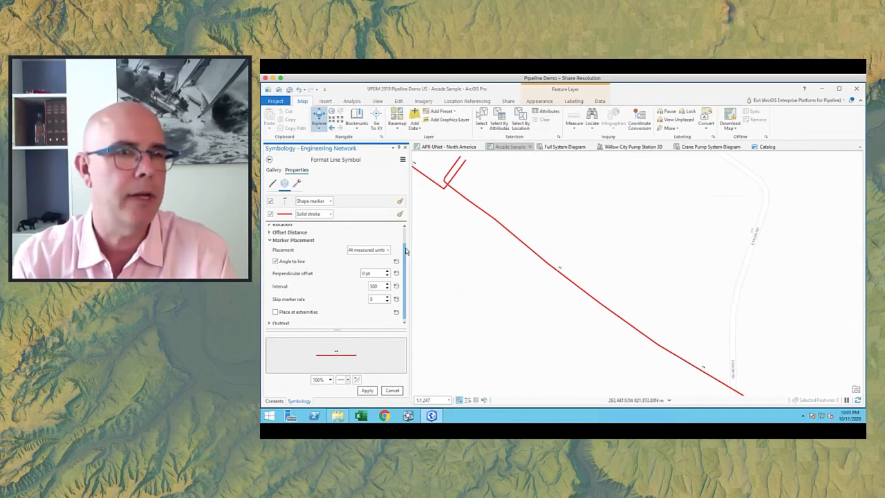
Step: Color the line element of the tick marker blue and apply the change to the Engineering Network line symbol
scroll(404, 246, "up", 2)
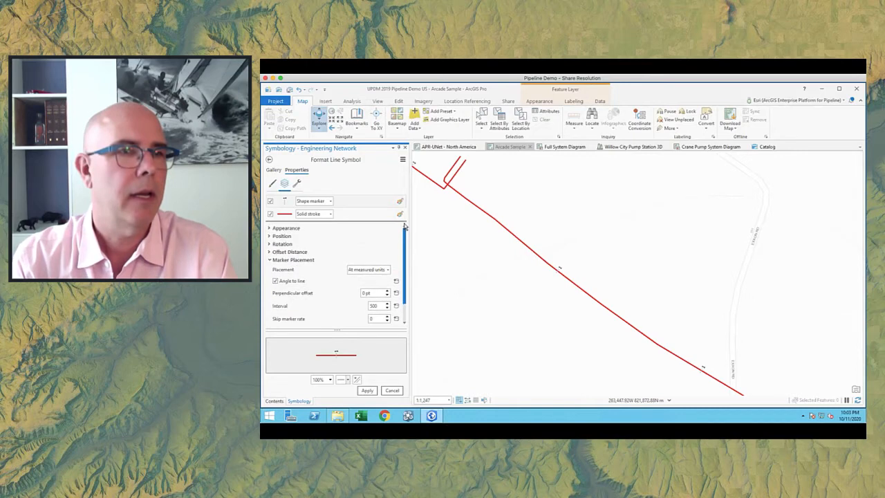
left_click(270, 228)
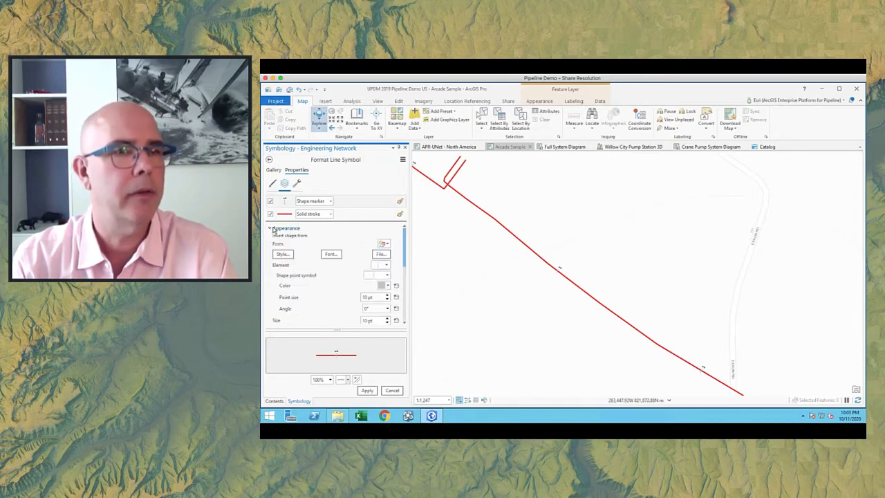
scroll(406, 261, "down", 1)
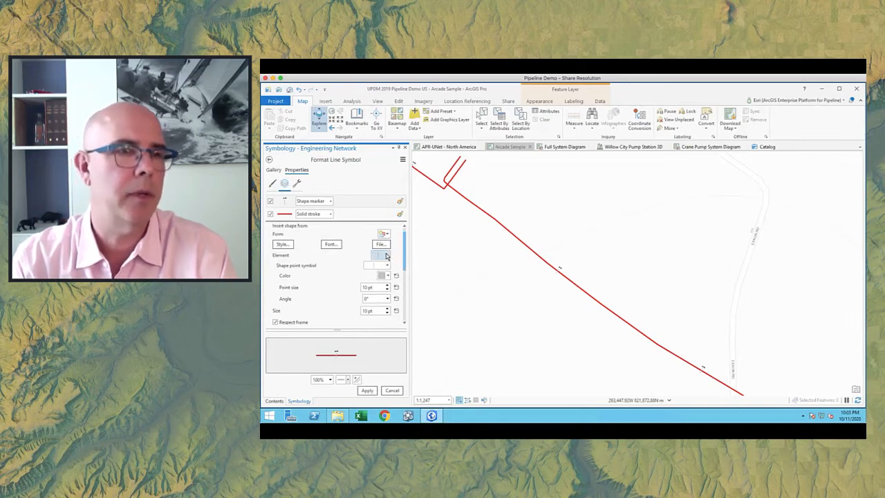
left_click(386, 256)
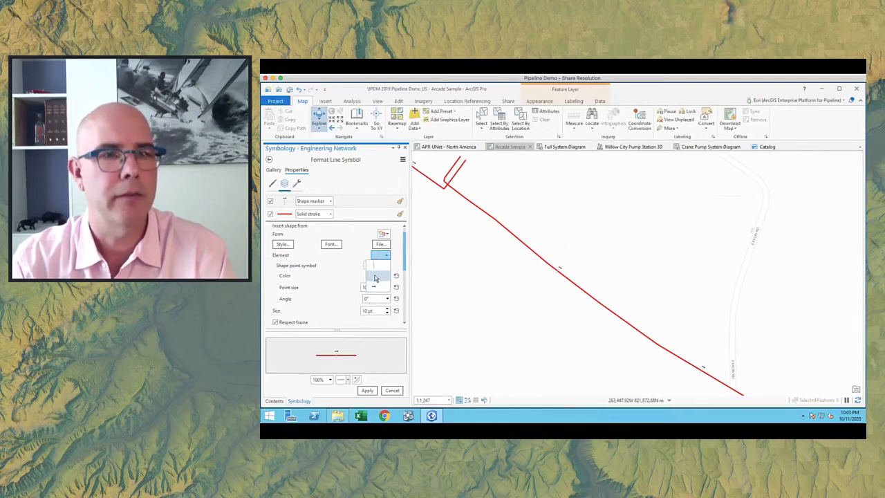
left_click(373, 277)
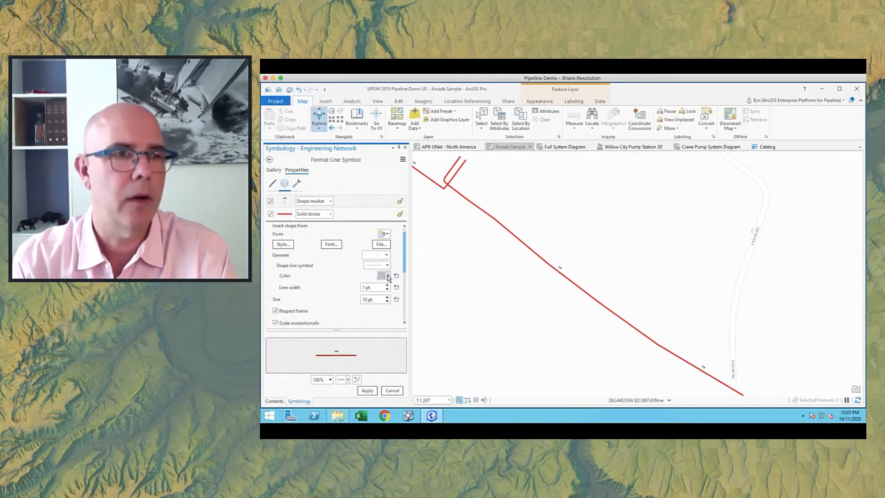
left_click(388, 276)
left_click(369, 322)
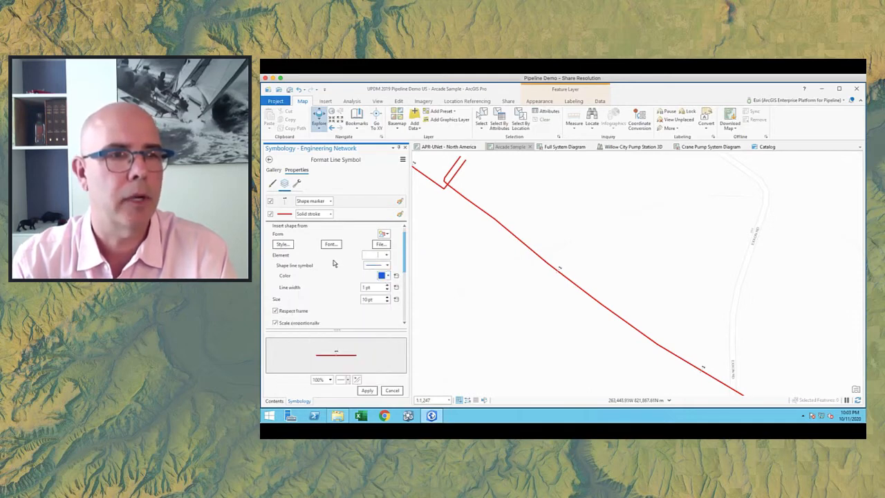
left_click(367, 390)
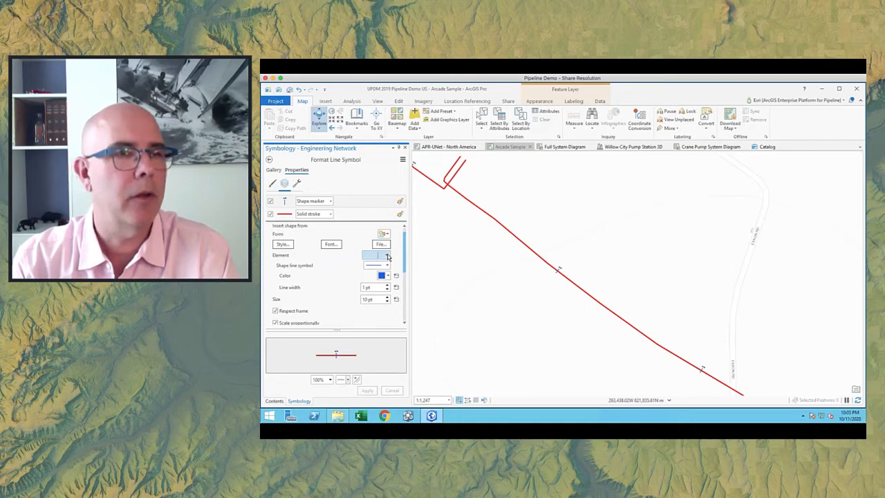
Step: Select the tick marker's text element and open the expression builder for its text string's attribute mapping
left_click(386, 256)
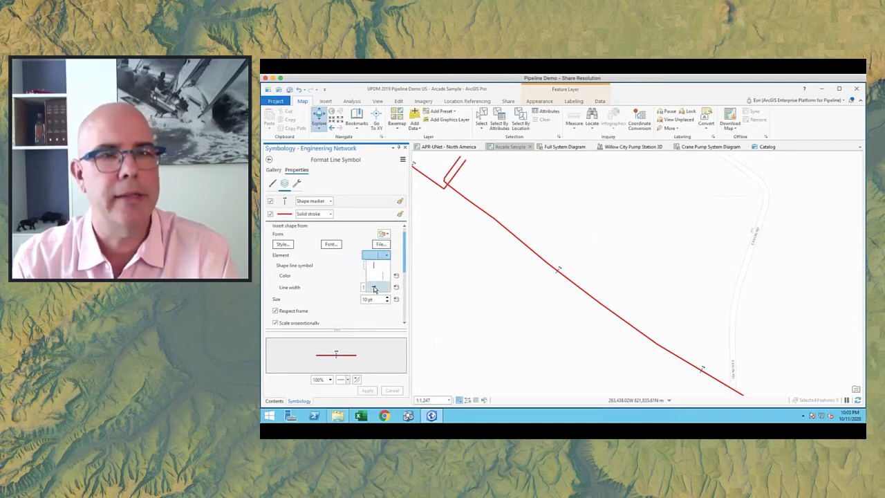
left_click(374, 289)
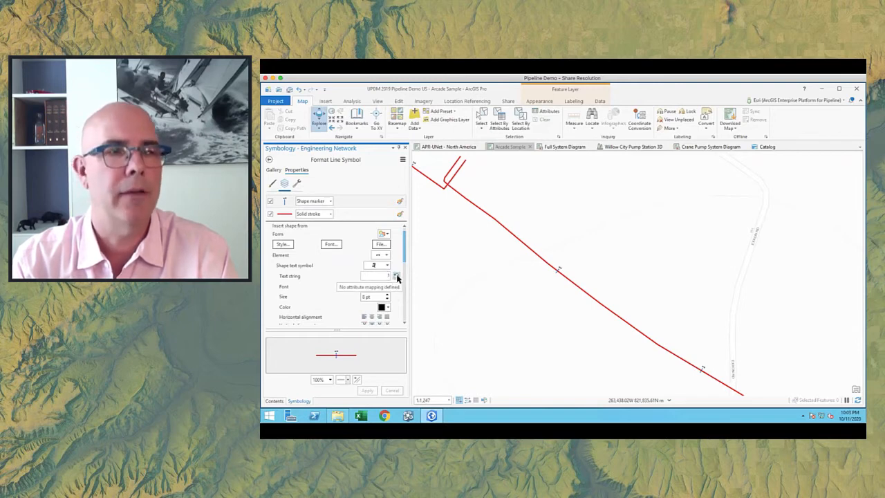
scroll(397, 279, "down", 5)
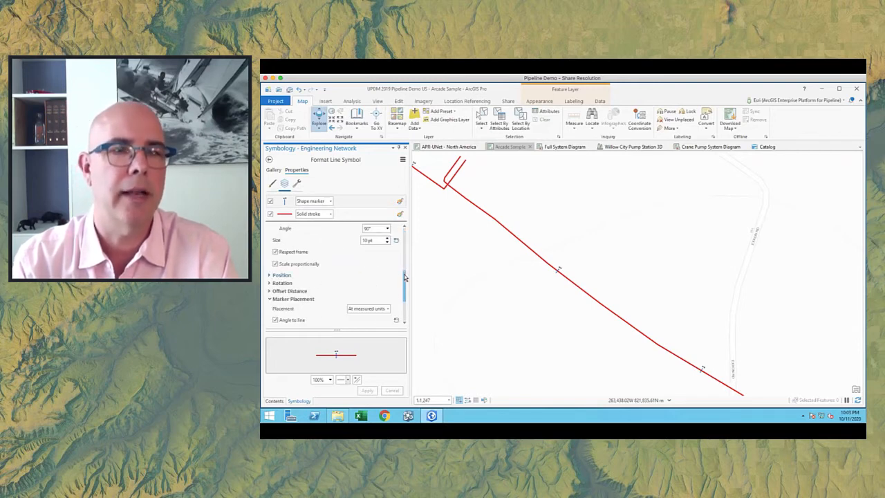
scroll(406, 276, "up", 5)
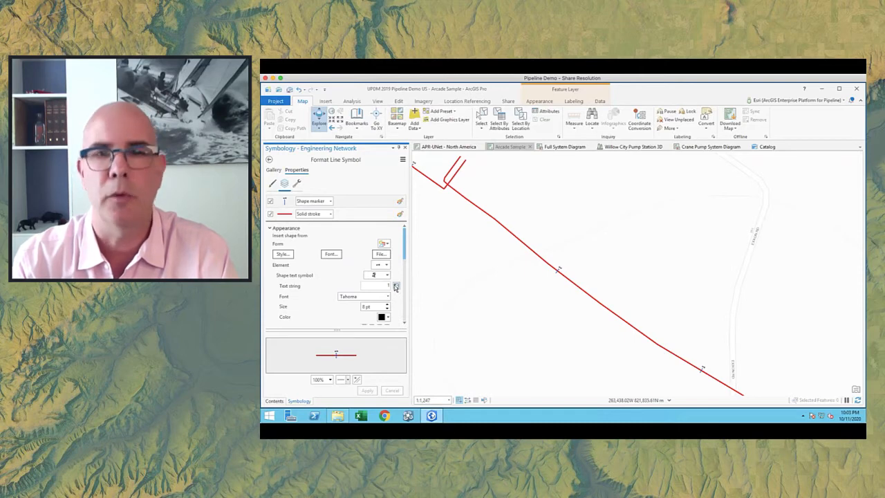
left_click(396, 286)
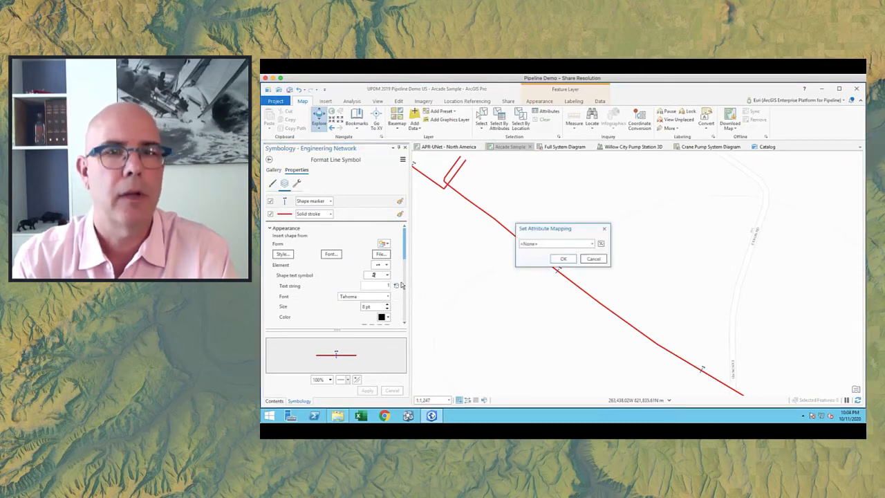
left_click(601, 246)
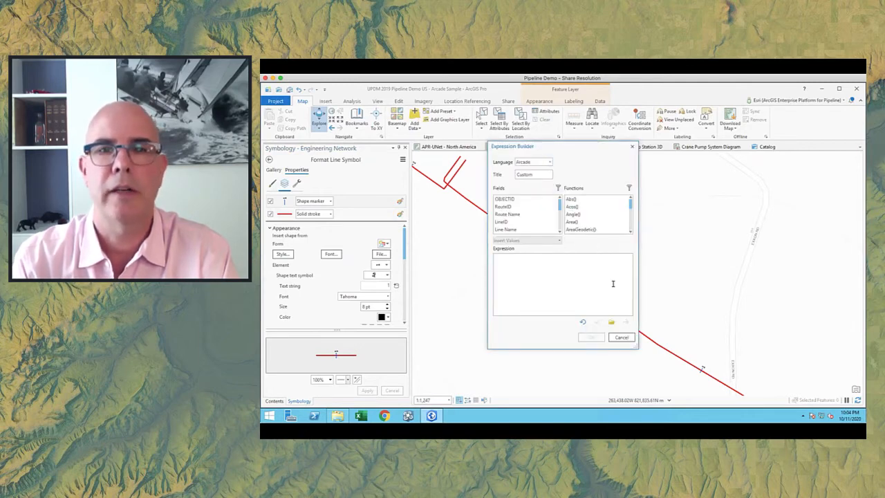
Step: Paste the copied Arcade stationing script as the text string's expression and go back to its first lines
left_click(521, 264)
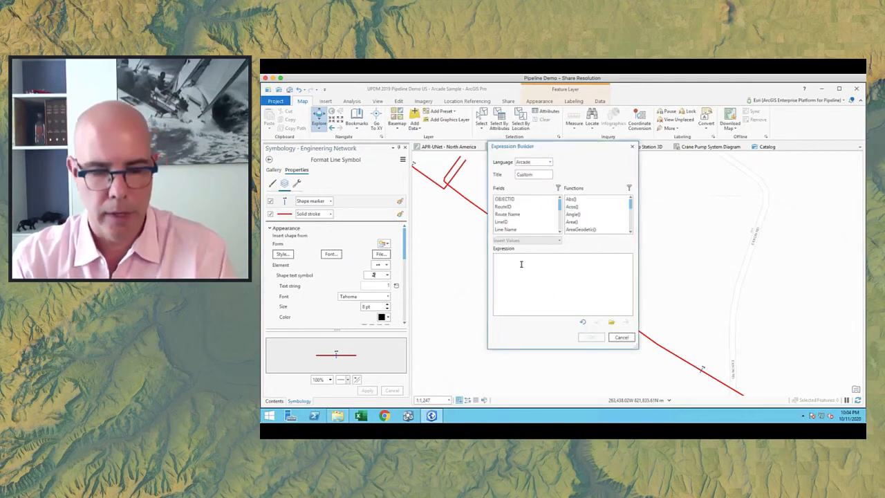
right_click(522, 263)
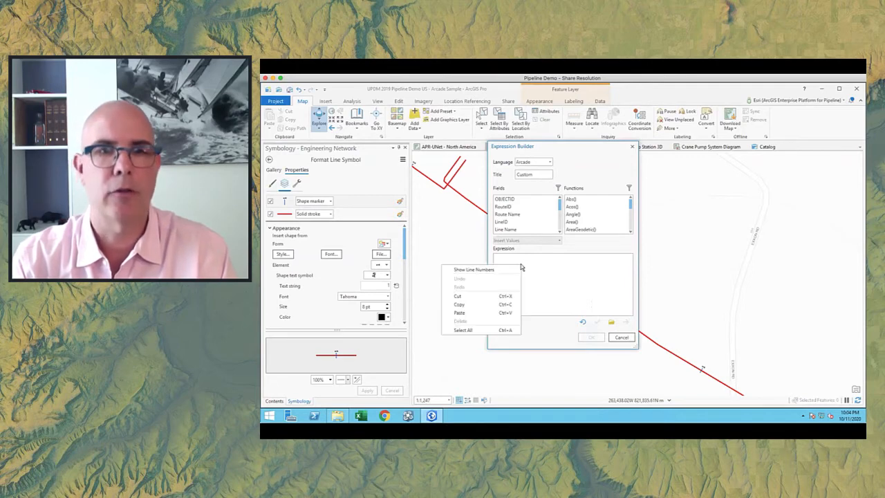
left_click(476, 305)
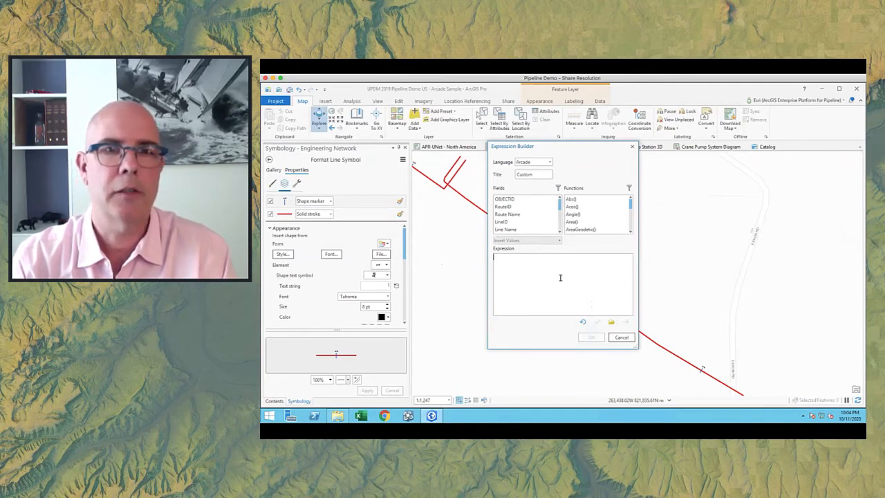
left_click(266, 371)
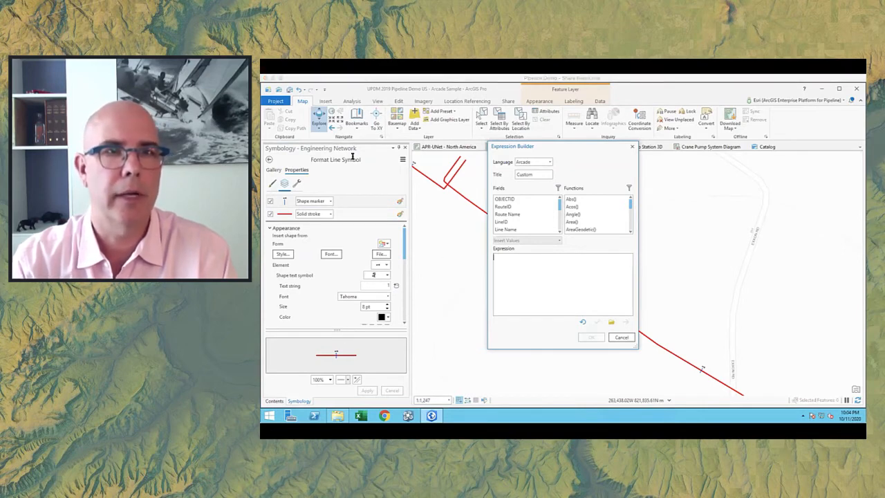
right_click(558, 264)
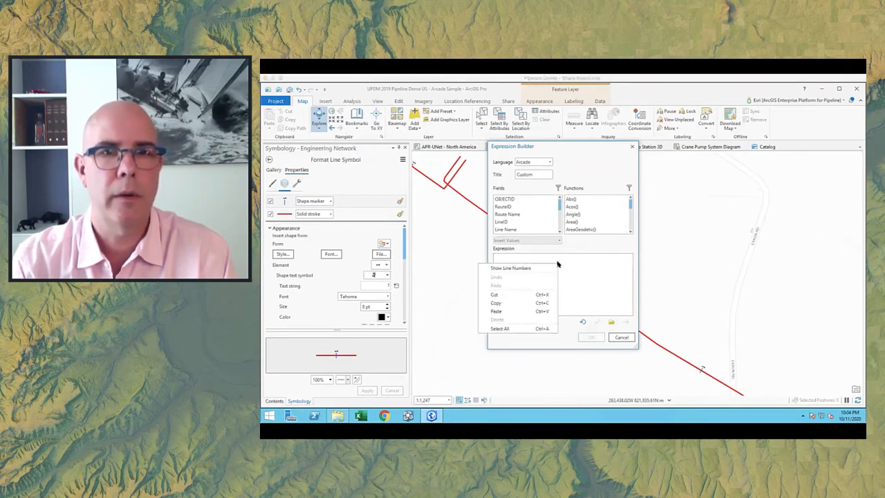
left_click(496, 311)
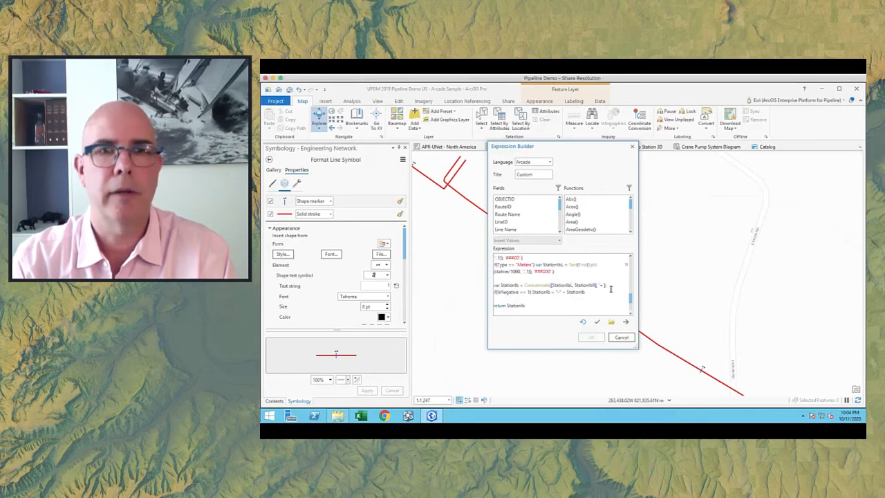
left_click_drag(630, 298, 631, 260)
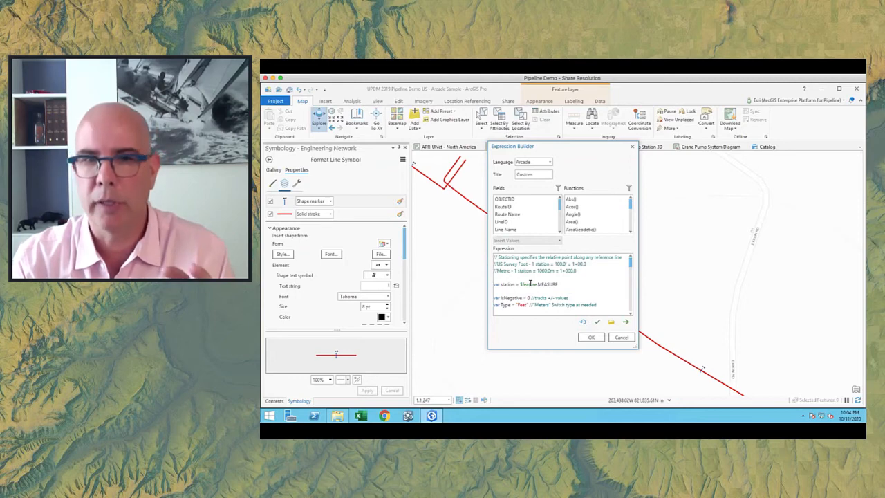
Step: Replace $feature.MEASURE with $measure in the station variable, validate the expression, and apply the text mapping to the line symbol
left_click_drag(520, 284, 558, 284)
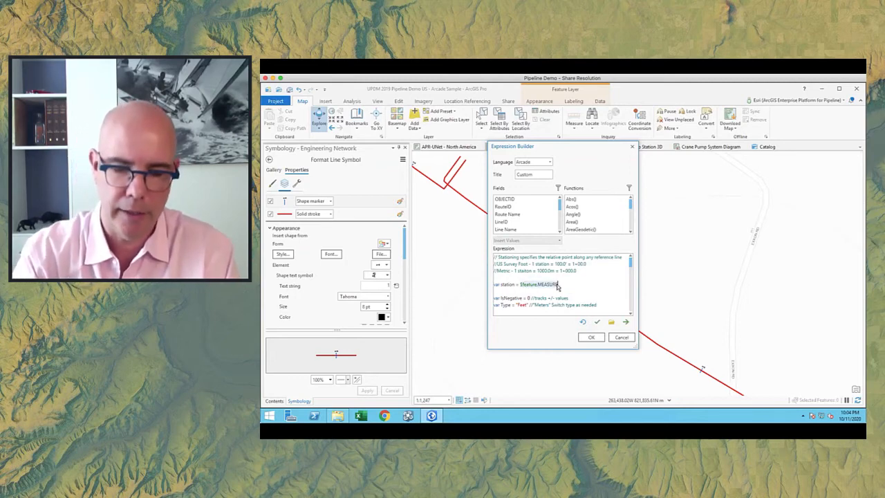
type("$meas")
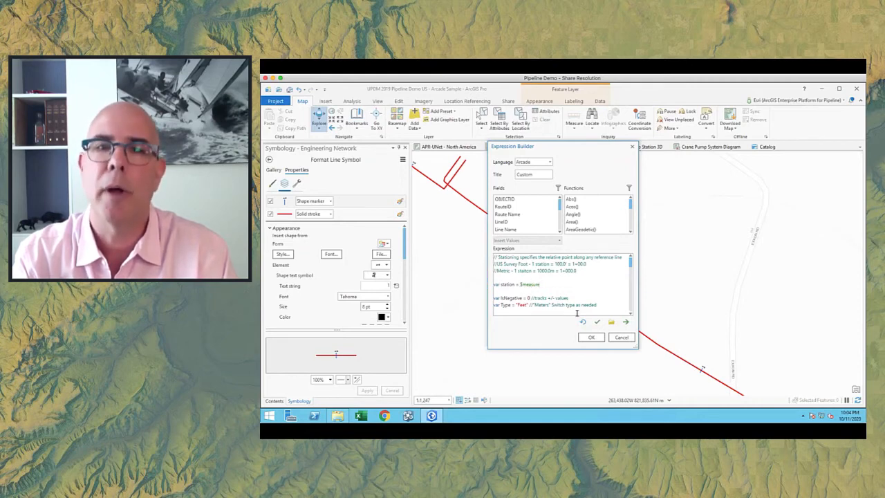
left_click(598, 322)
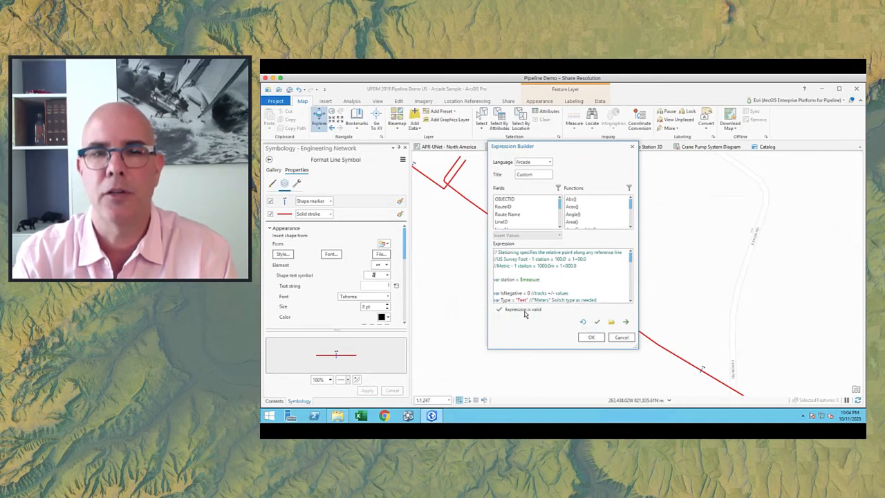
left_click(591, 338)
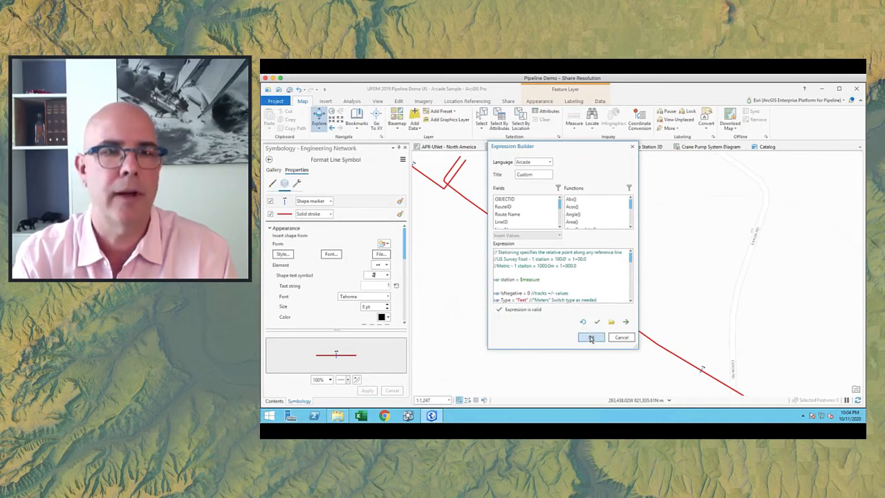
left_click(567, 257)
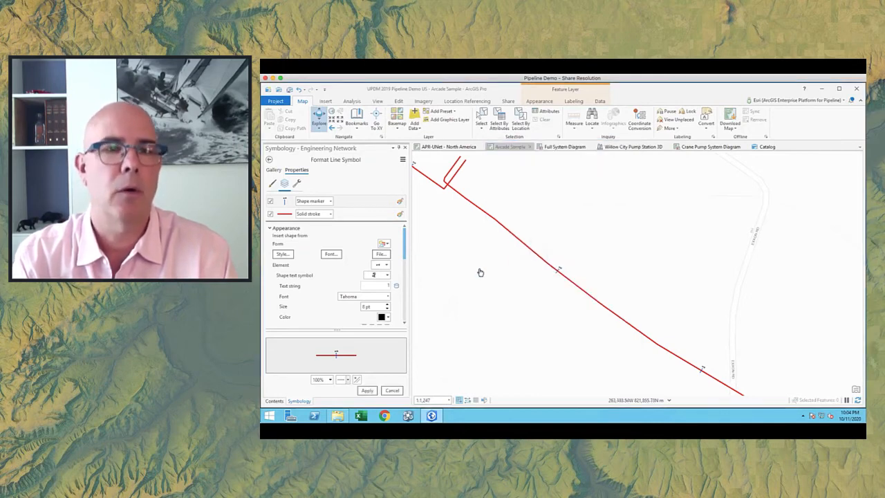
left_click(366, 391)
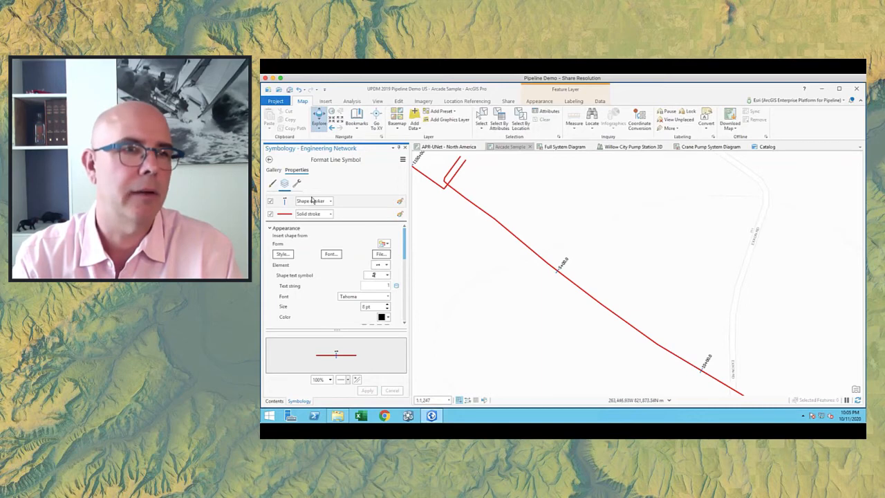
Step: Add a second marker layer to the line symbol and change its form to the tick mark with text
left_click(298, 183)
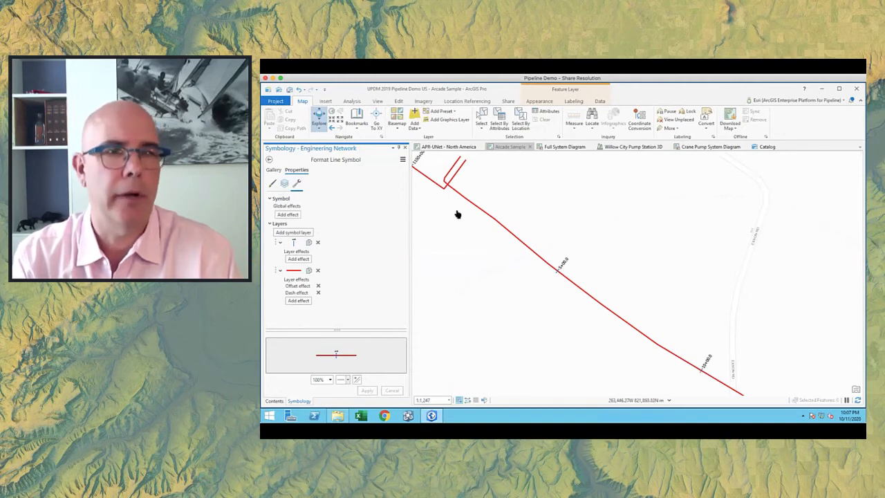
left_click(295, 233)
left_click(293, 242)
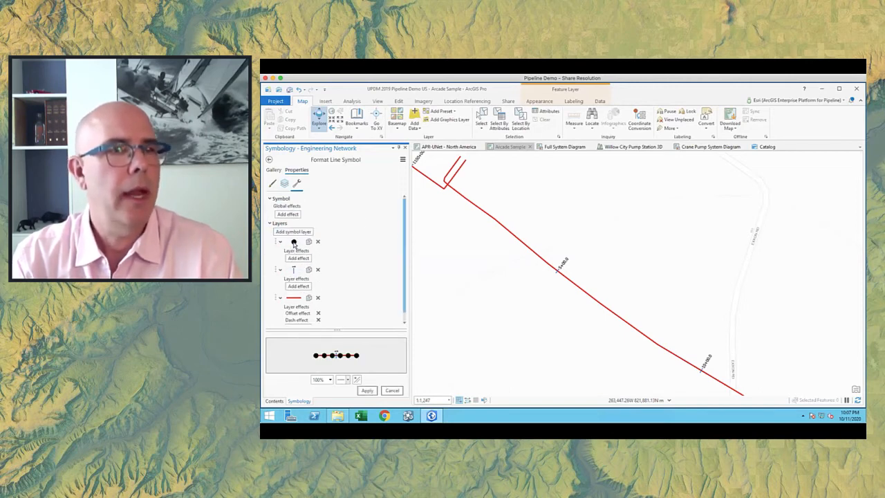
left_click(286, 182)
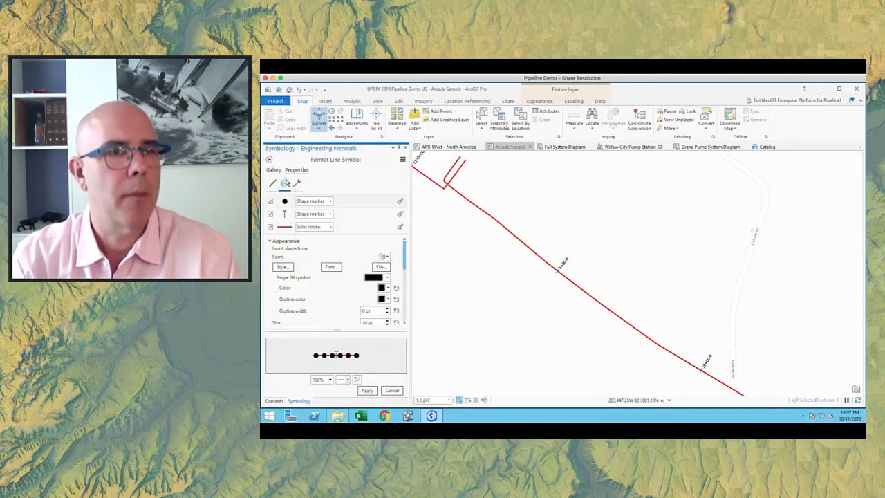
left_click(387, 257)
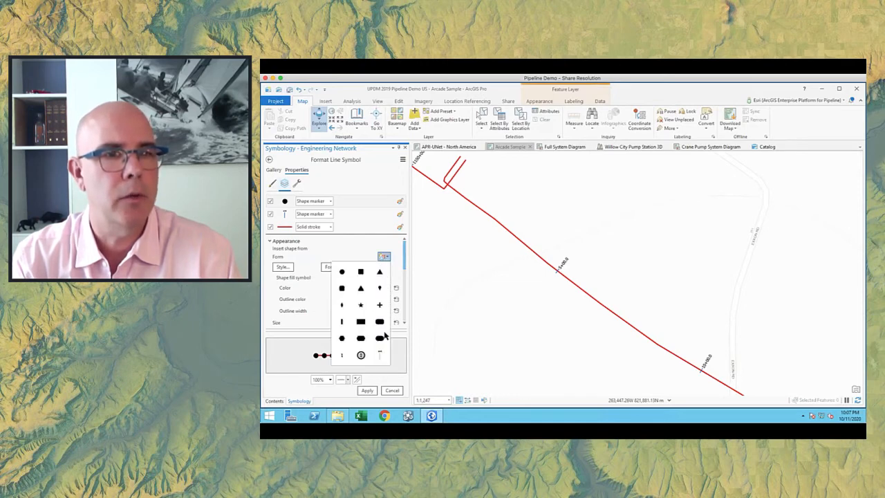
left_click(381, 354)
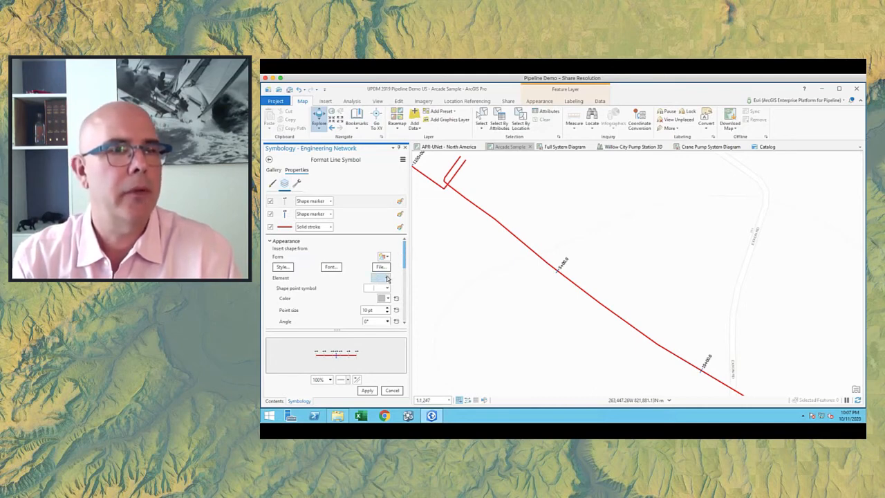
Step: Set the new marker's point element to a circle point symbol and open that symbol for formatting
left_click(387, 278)
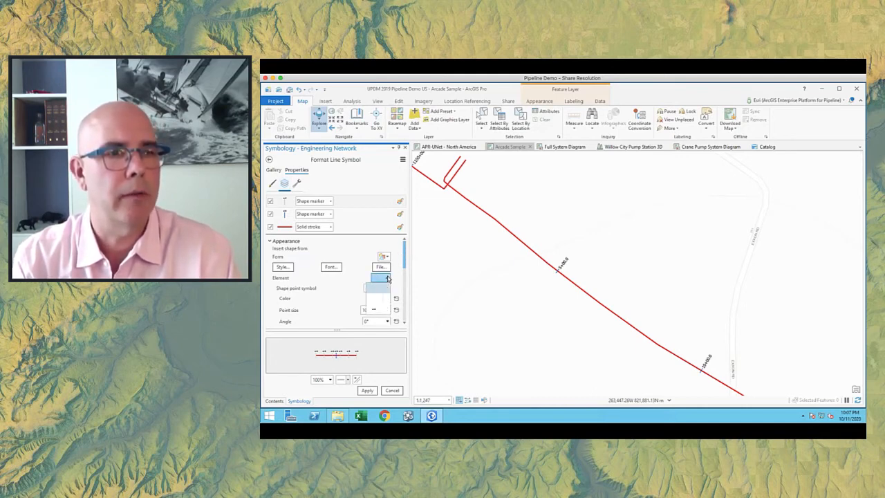
left_click(385, 287)
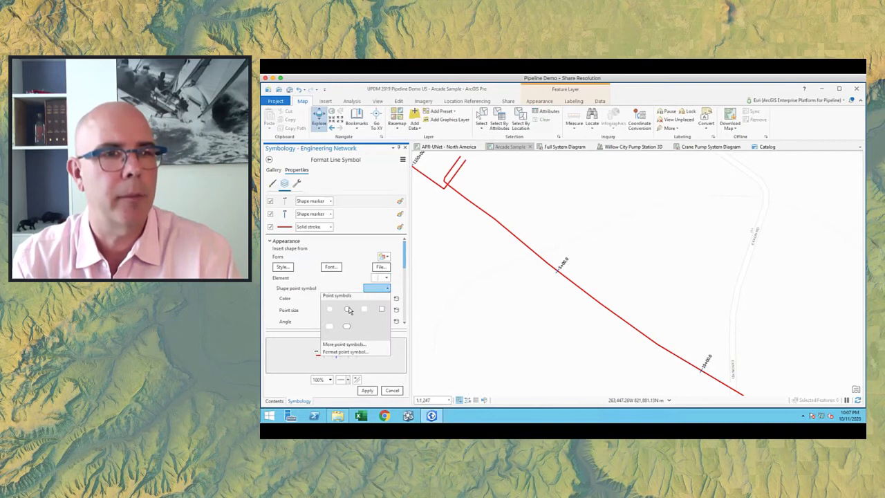
left_click(346, 311)
left_click(386, 288)
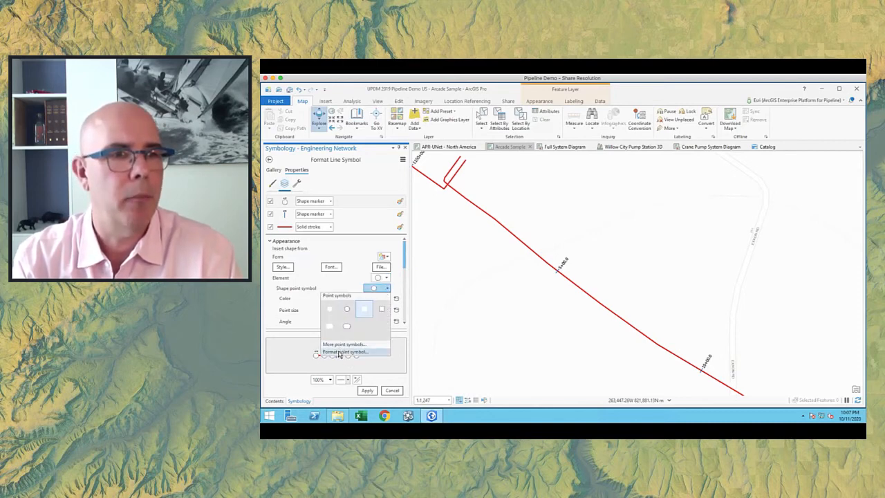
left_click(345, 352)
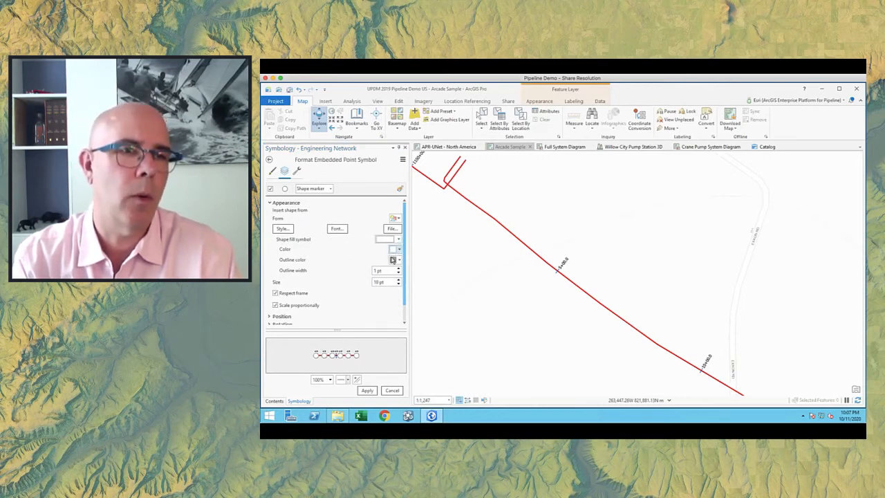
Step: Give the embedded circle symbol a dark gray outline and a size of 8 pt, and apply the changes
left_click(396, 260)
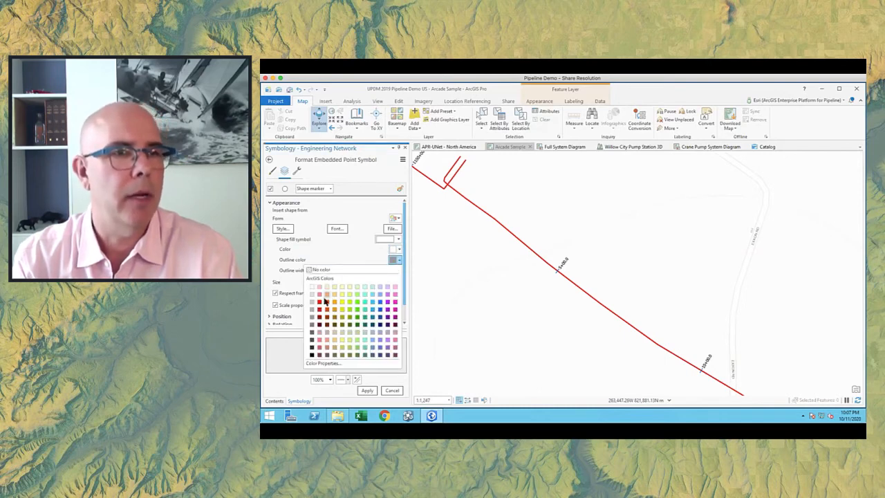
left_click(311, 347)
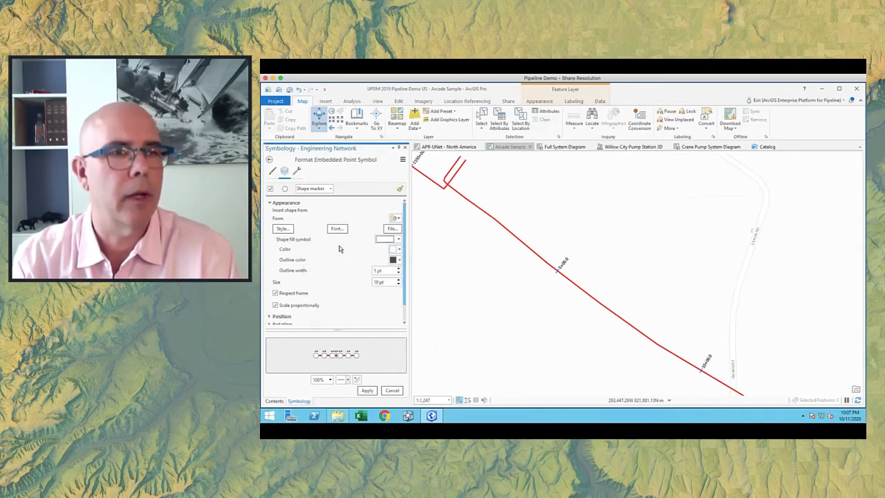
left_click(399, 285)
left_click(367, 390)
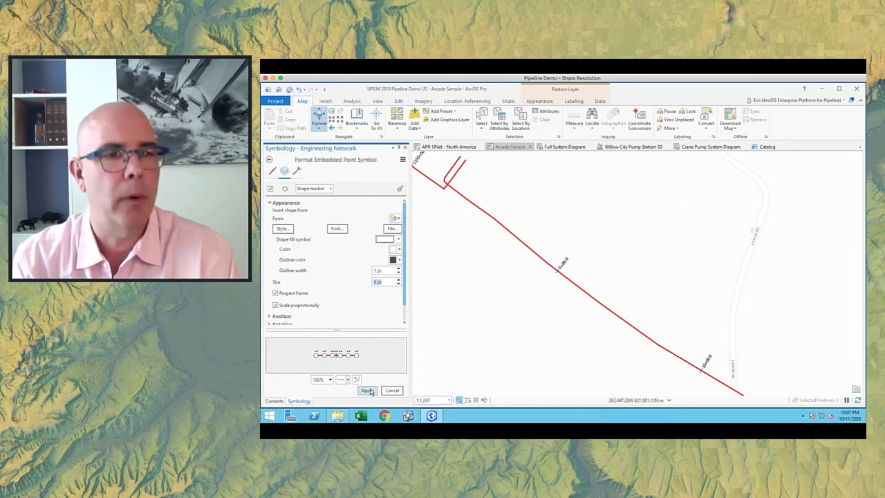
Step: Set the circle marker's placement to On vertices and apply it to the line symbol
left_click(269, 249)
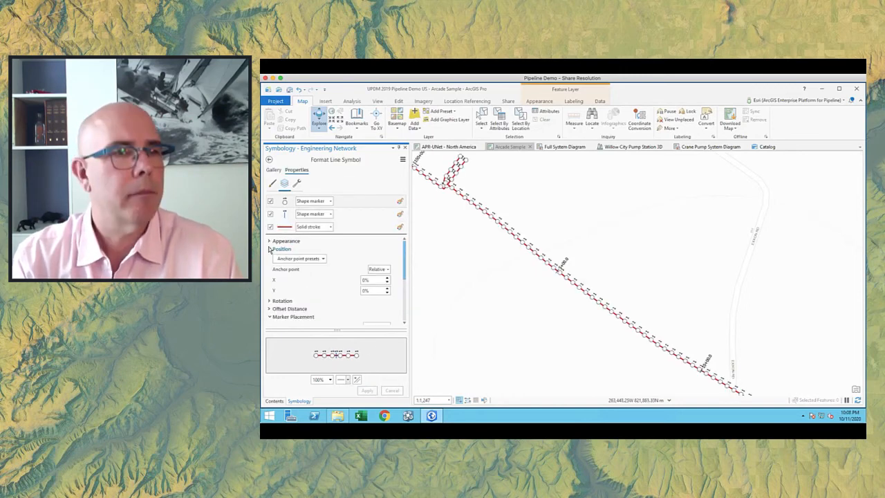
left_click(270, 250)
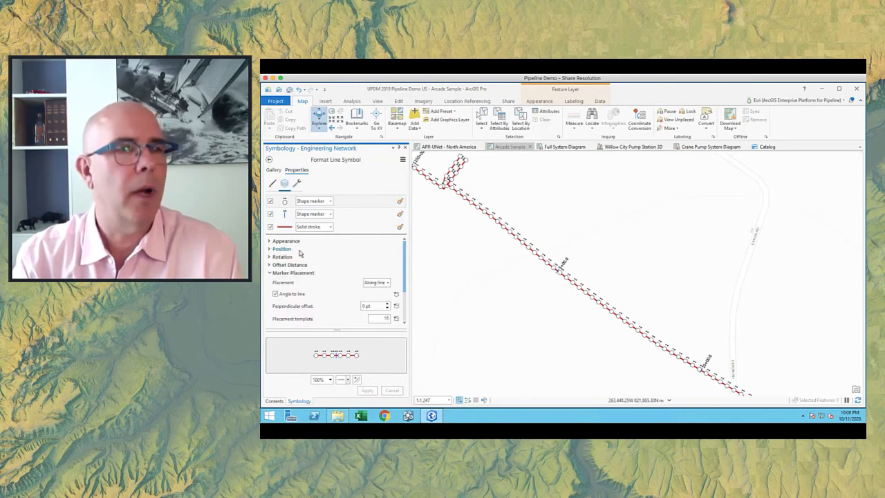
left_click(388, 283)
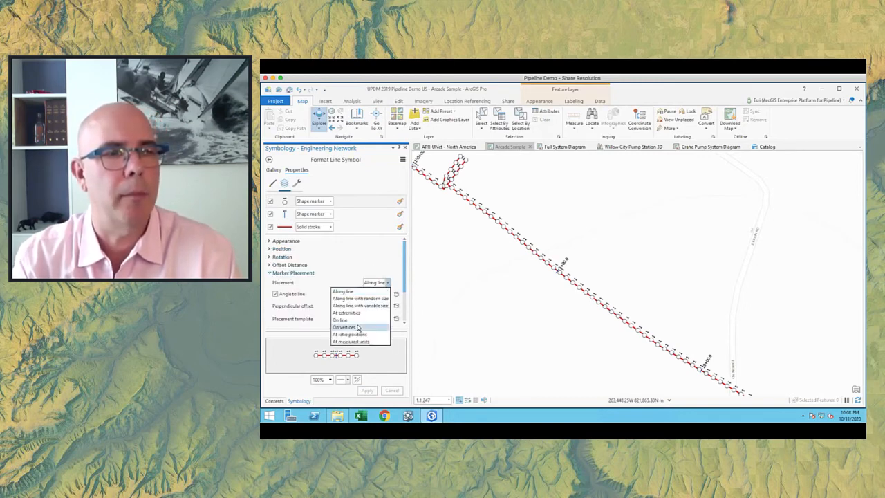
left_click(357, 327)
left_click(366, 391)
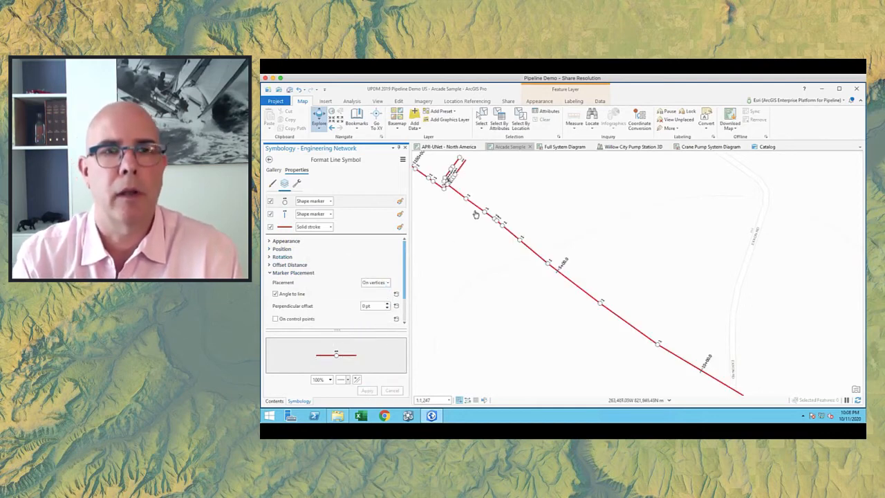
Step: Select the circle marker's text element and open the expression builder for its text string's attribute mapping
left_click(271, 241)
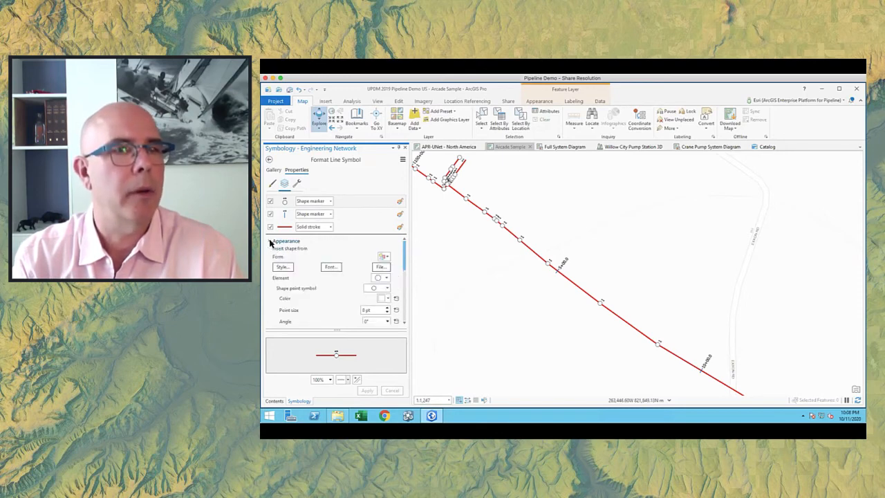
left_click(387, 278)
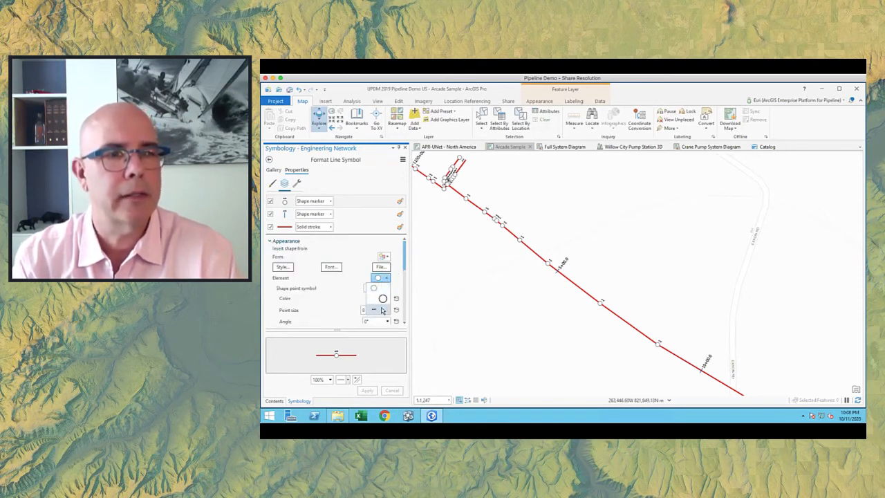
left_click(383, 310)
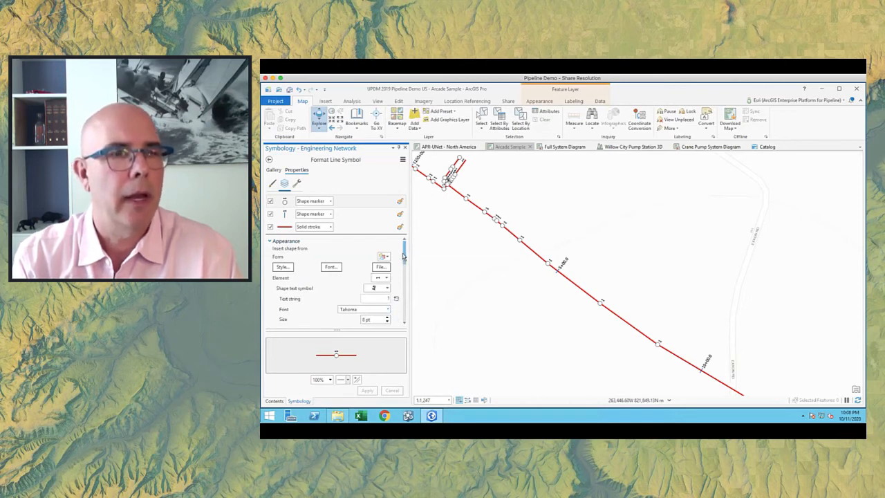
scroll(404, 261, "down", 2)
left_click(396, 273)
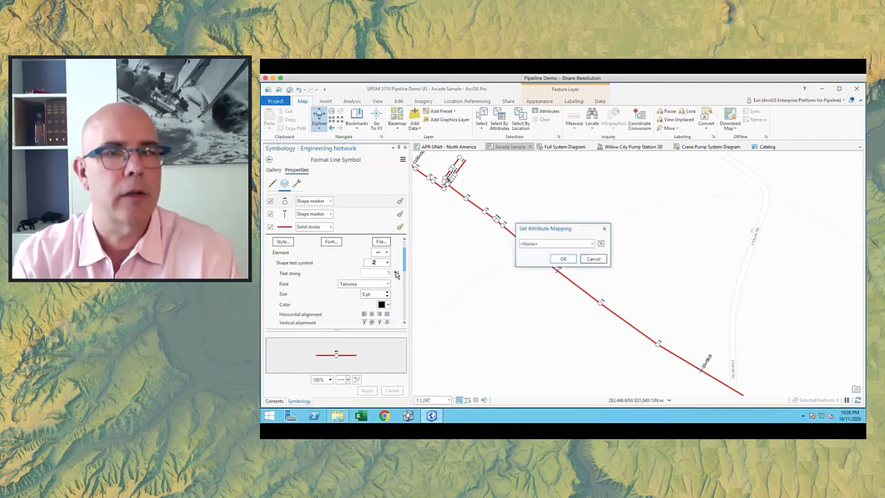
left_click(601, 244)
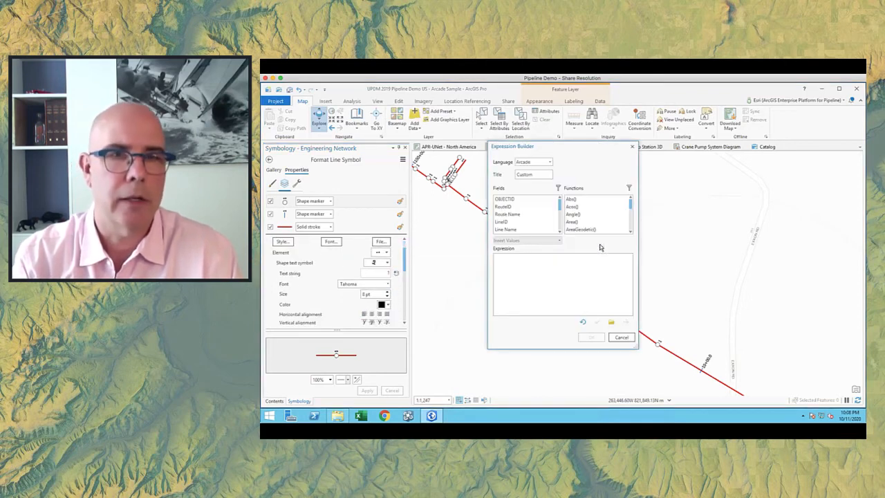
Step: Paste the Arcade stationing script as the circle marker's text expression, check its validity, and return to its first lines
right_click(541, 262)
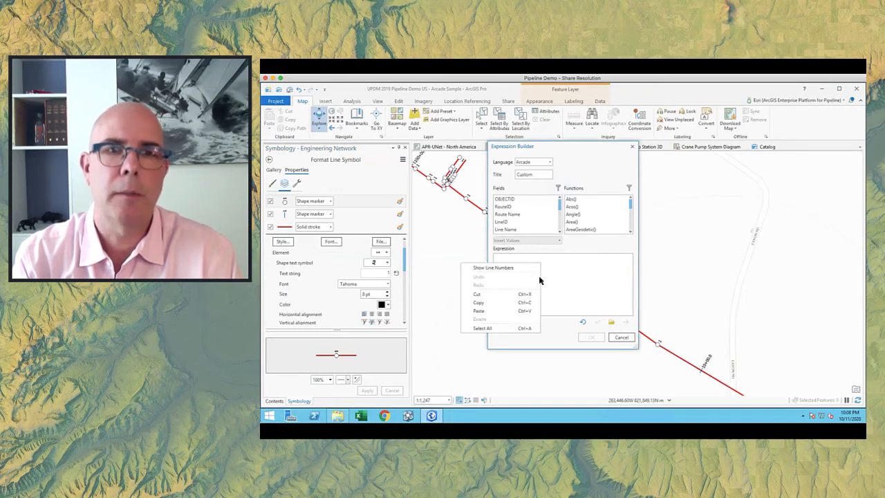
left_click(483, 310)
left_click(597, 322)
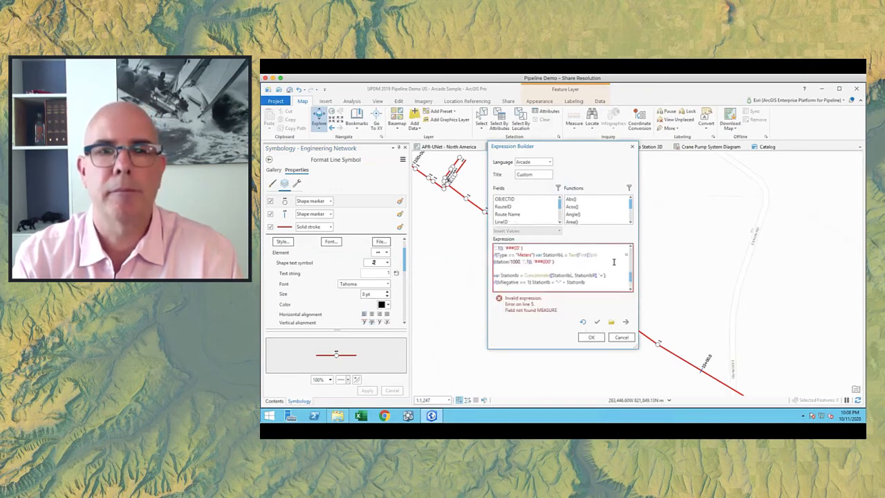
left_click_drag(630, 276, 631, 245)
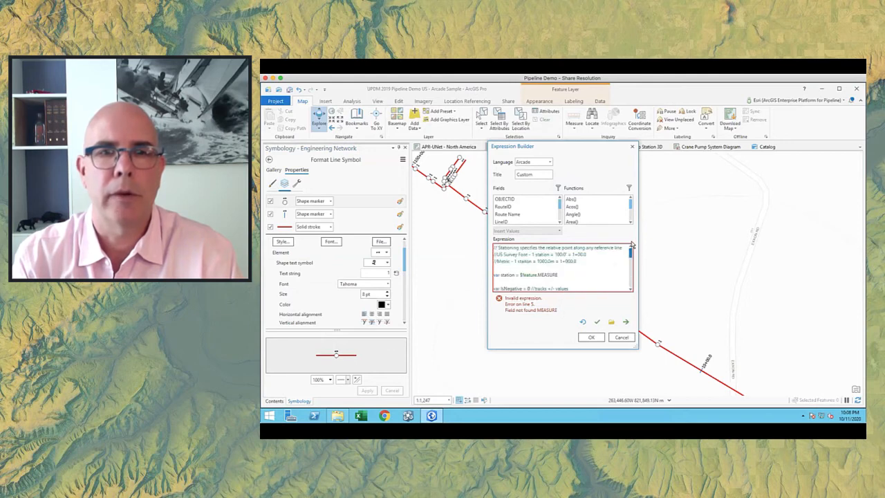
Step: Change the station variable to $measure, validate the expression, and apply the text mapping to the vertex markers
left_click_drag(539, 275, 592, 274)
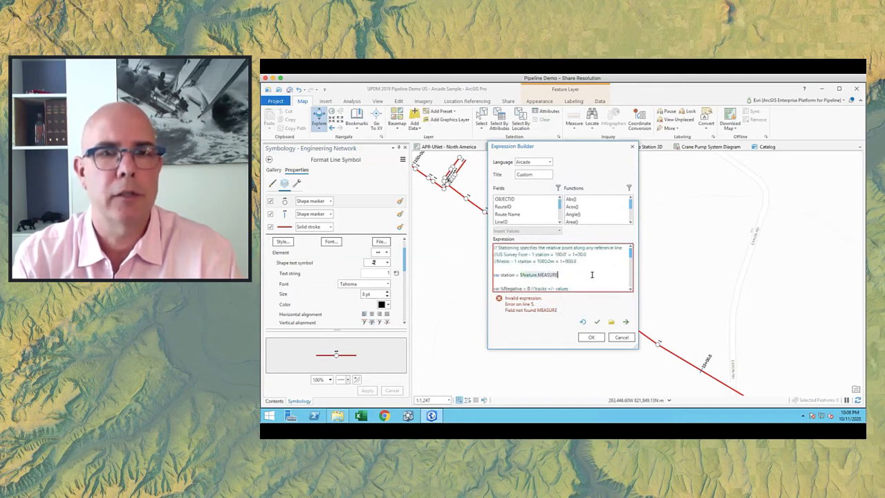
type("$measure")
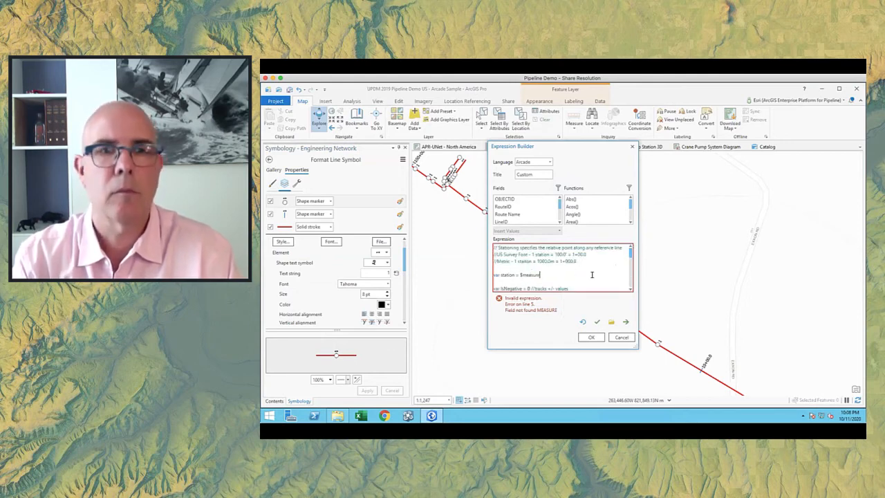
left_click(599, 325)
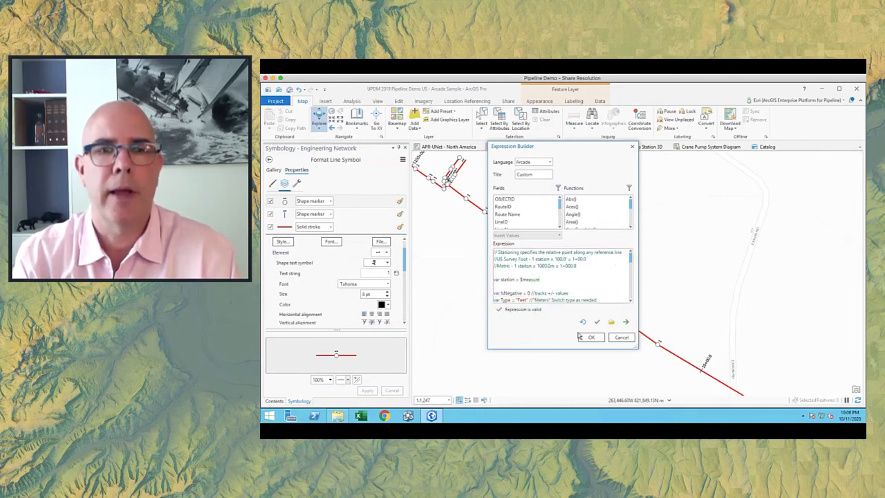
left_click(590, 337)
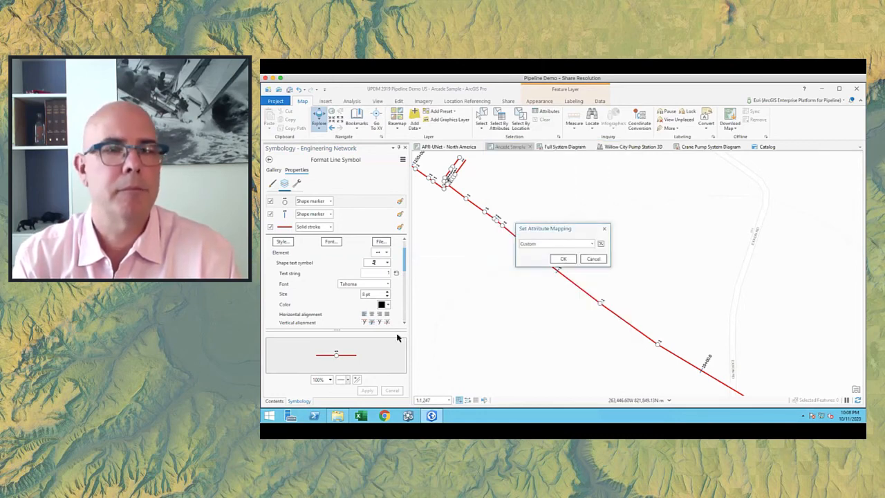
left_click(561, 258)
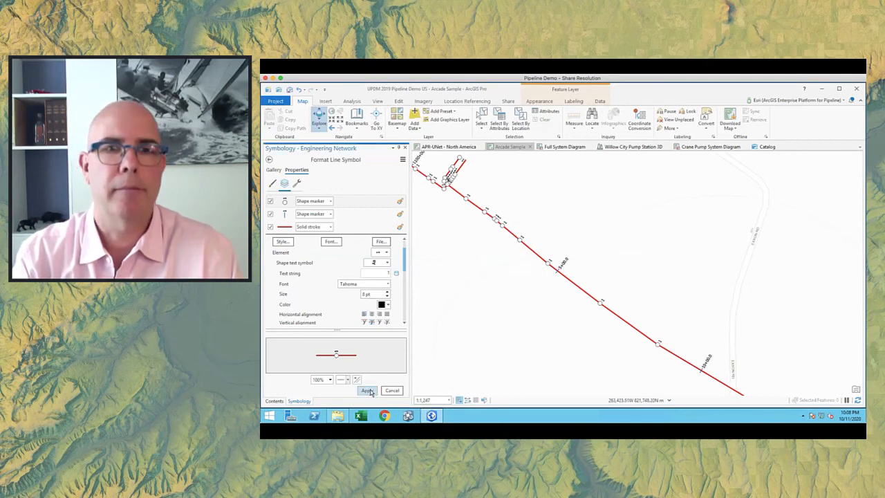
left_click(368, 391)
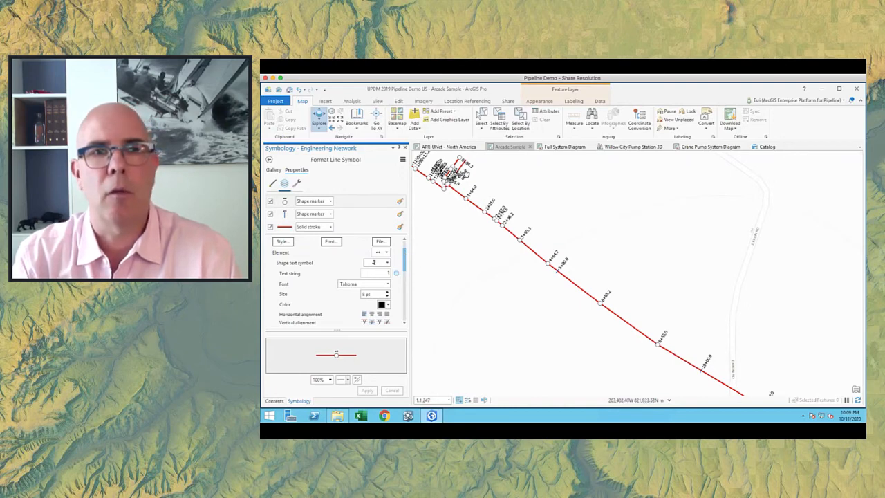
Step: Turn off the solid stroke layer of the Engineering Network line symbol and apply the change
left_click_drag(577, 283, 508, 242)
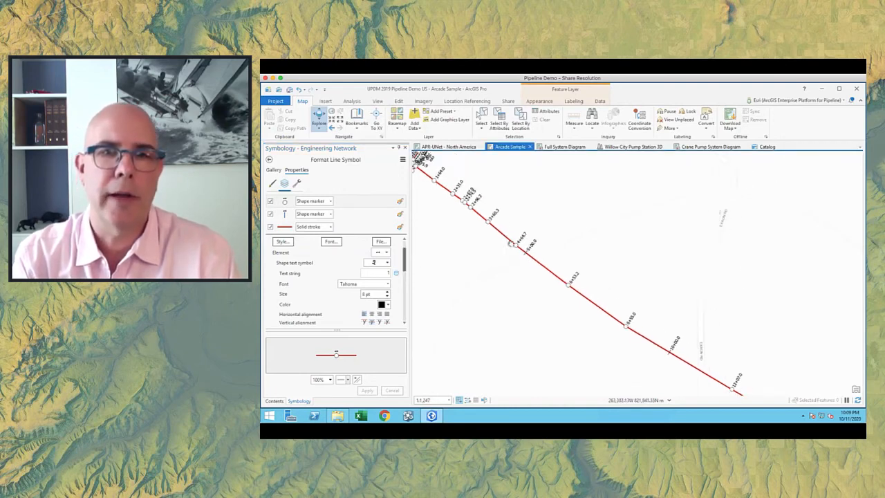
left_click_drag(586, 323, 480, 247)
left_click_drag(628, 324, 516, 265)
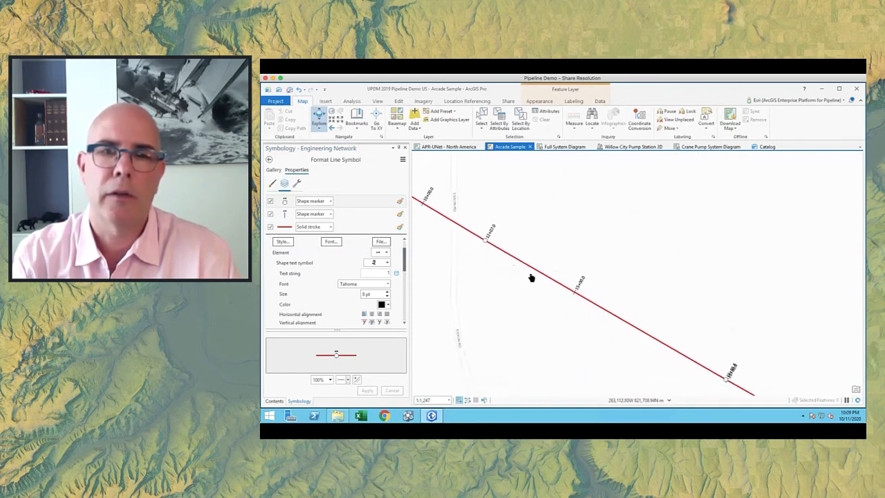
scroll(605, 295, "down", 2)
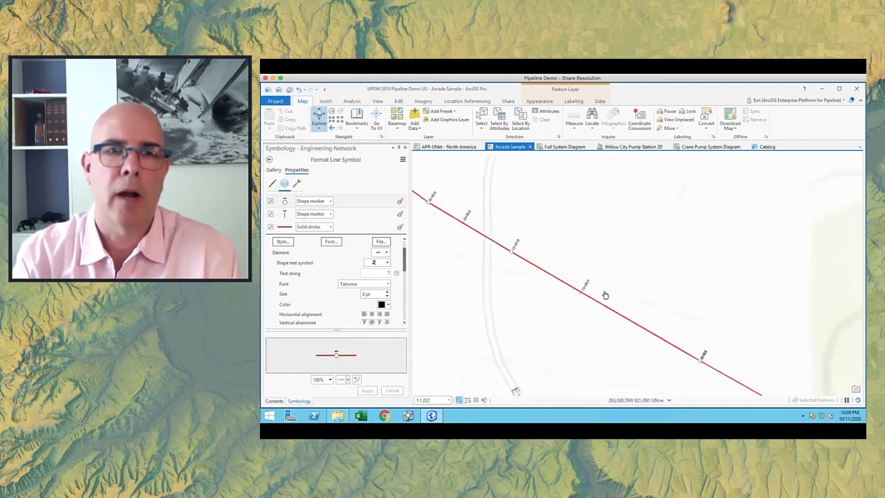
scroll(510, 257, "down", 1)
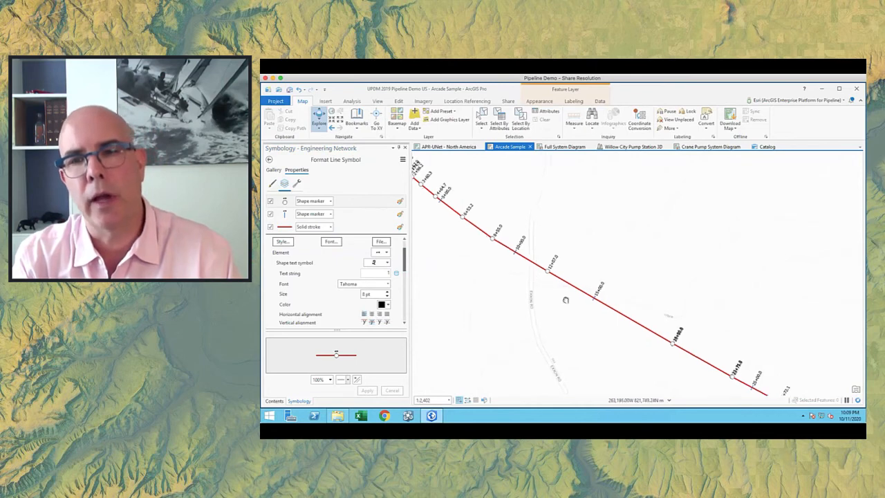
left_click(271, 227)
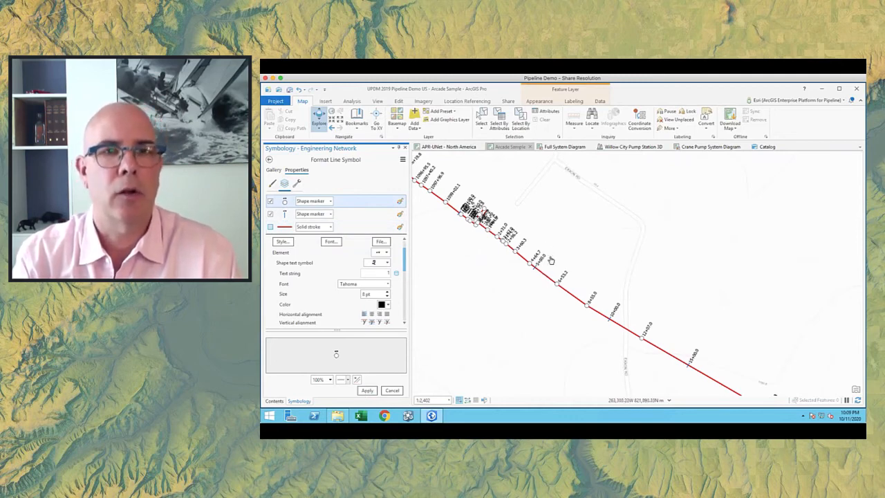
left_click(367, 391)
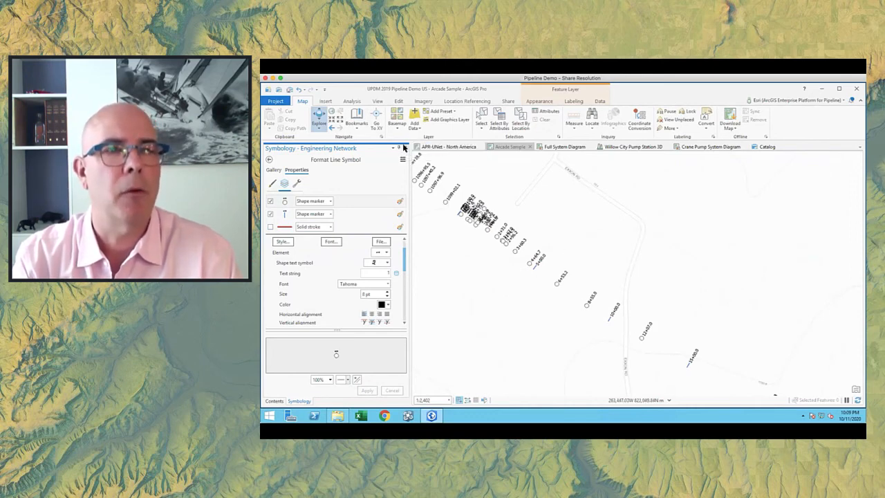
Step: Switch to the APR-UNet - North America map, go to the bookmarked station site, and look through its layer list
left_click(427, 147)
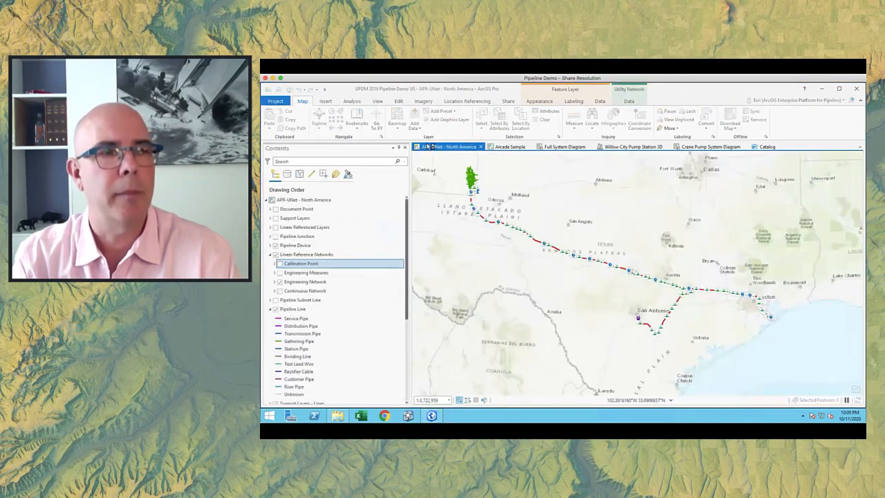
left_click(358, 123)
left_click(335, 164)
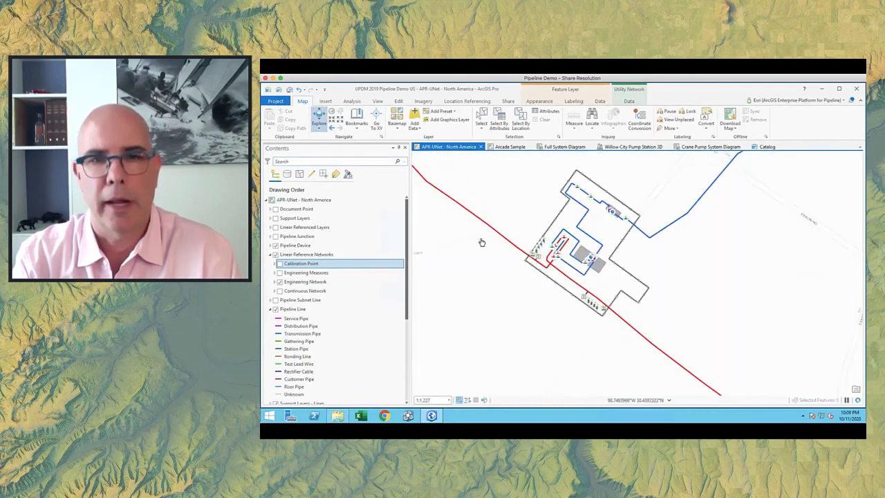
left_click_drag(599, 301, 495, 209)
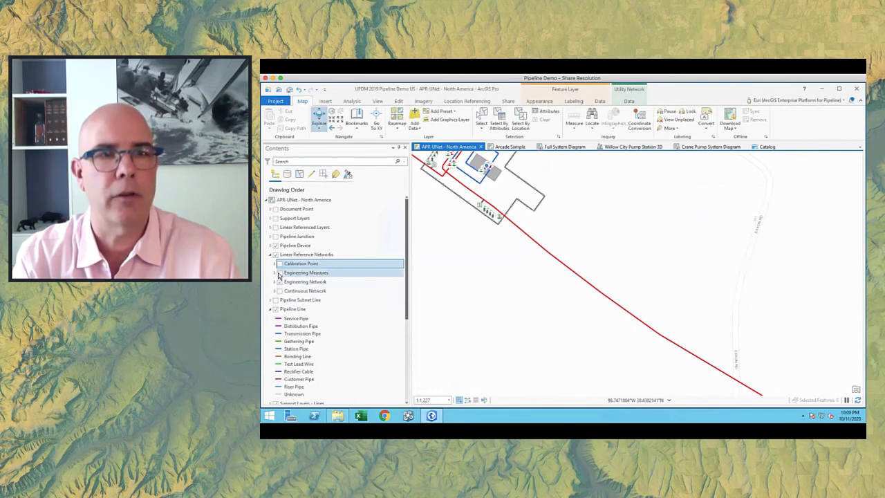
scroll(311, 291, "down", 5)
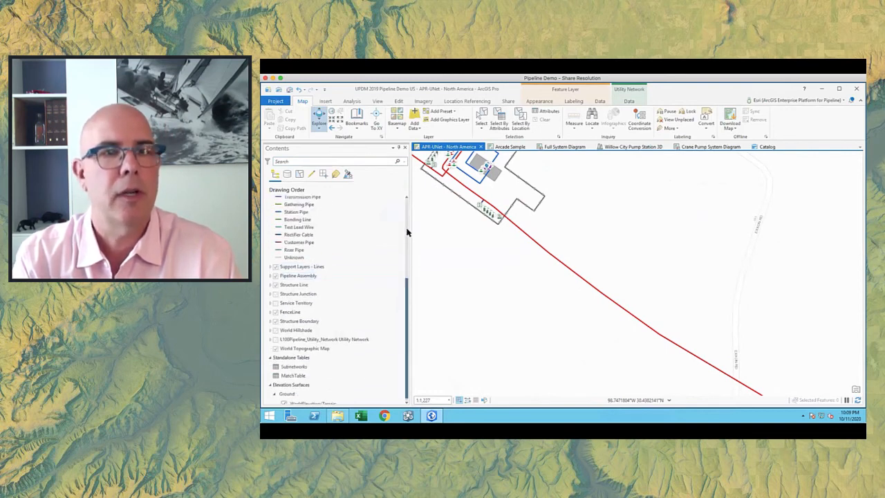
Step: Turn on the Engineering Measures layer in the Linear Reference Networks group
scroll(408, 232, "up", 5)
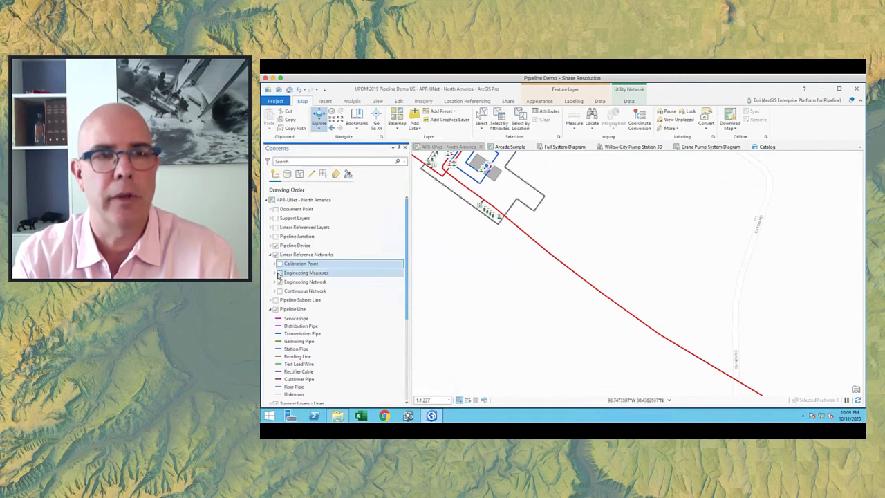
left_click(279, 273)
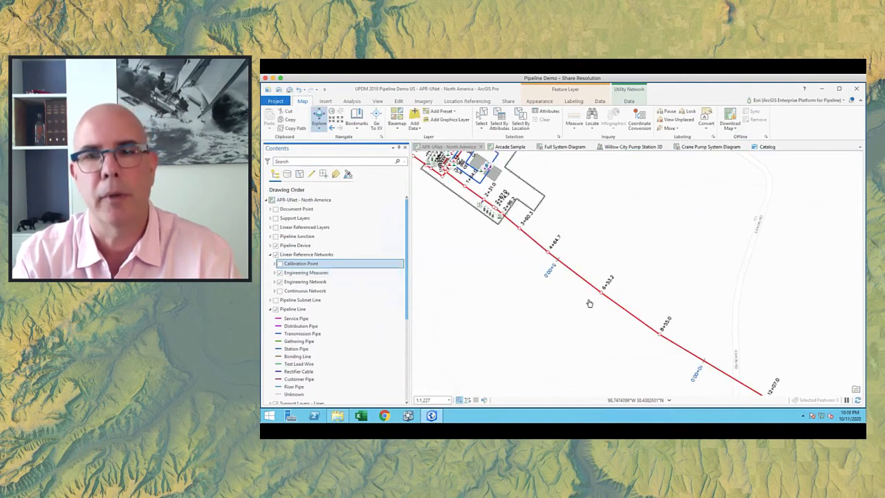
Step: Examine the engineering station labels along the red pipeline, at the junction with the blue branch line, and around the station site
left_click_drag(585, 296, 491, 222)
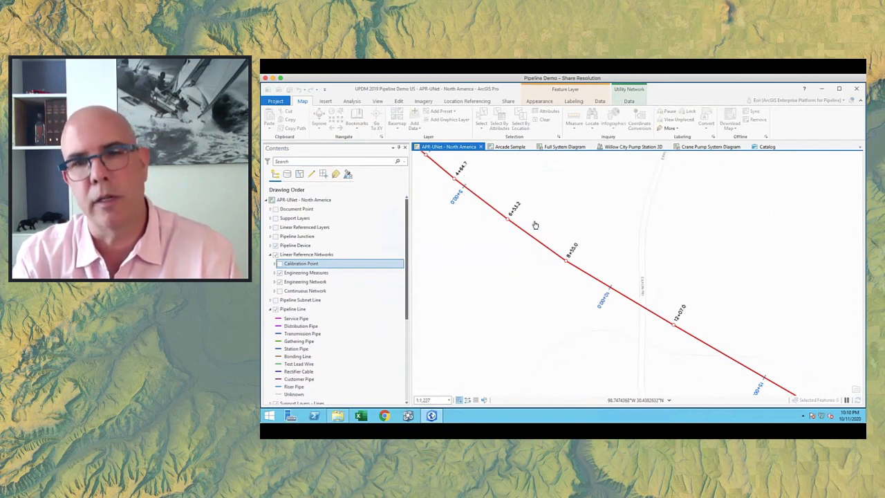
left_click_drag(664, 343, 534, 242)
left_click_drag(657, 331, 509, 245)
left_click_drag(663, 328, 536, 270)
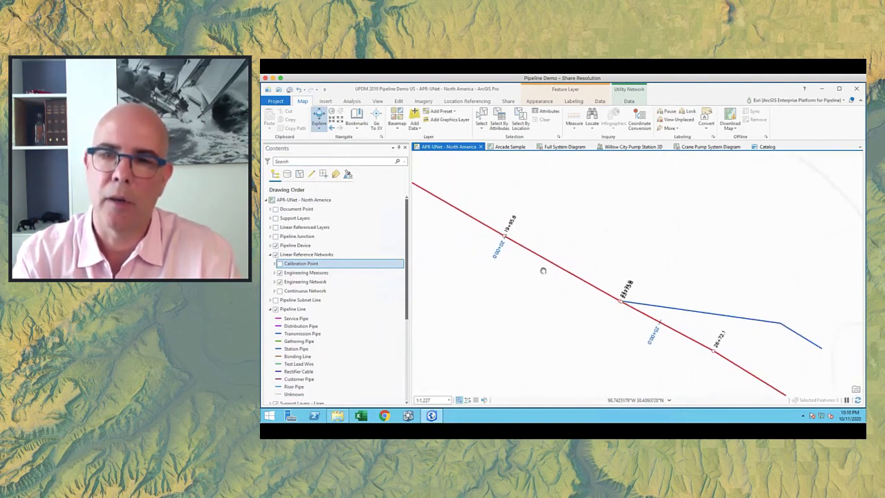
scroll(619, 305, "up", 3)
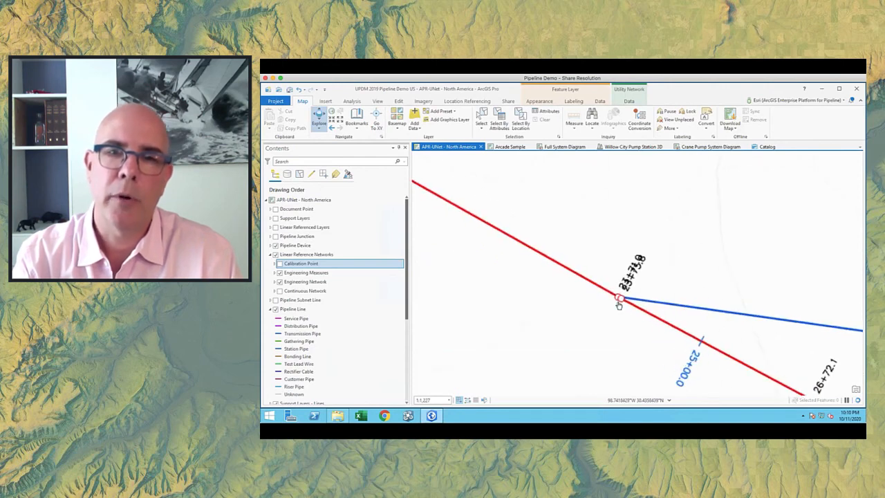
scroll(602, 303, "down", 5)
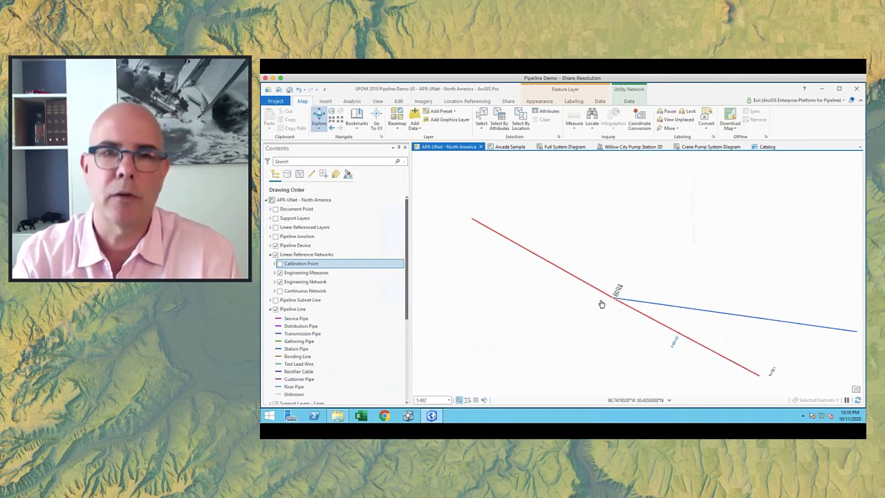
scroll(549, 278, "down", 5)
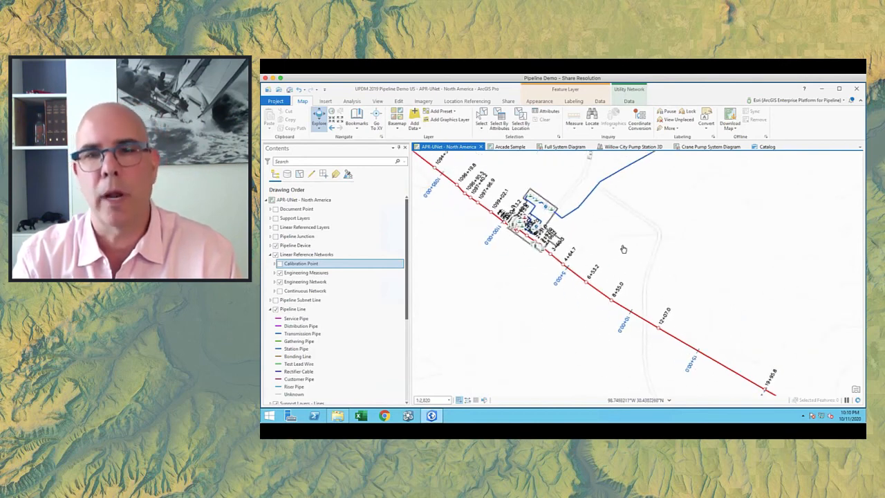
left_click_drag(622, 249, 570, 236)
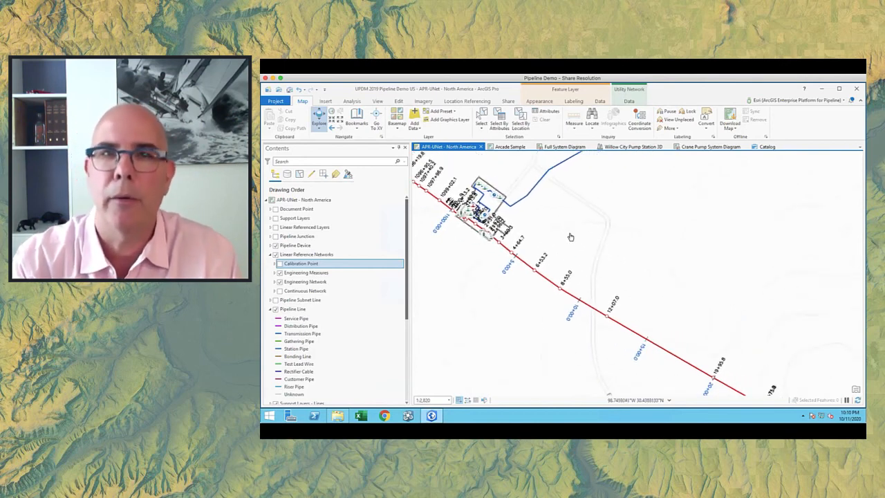